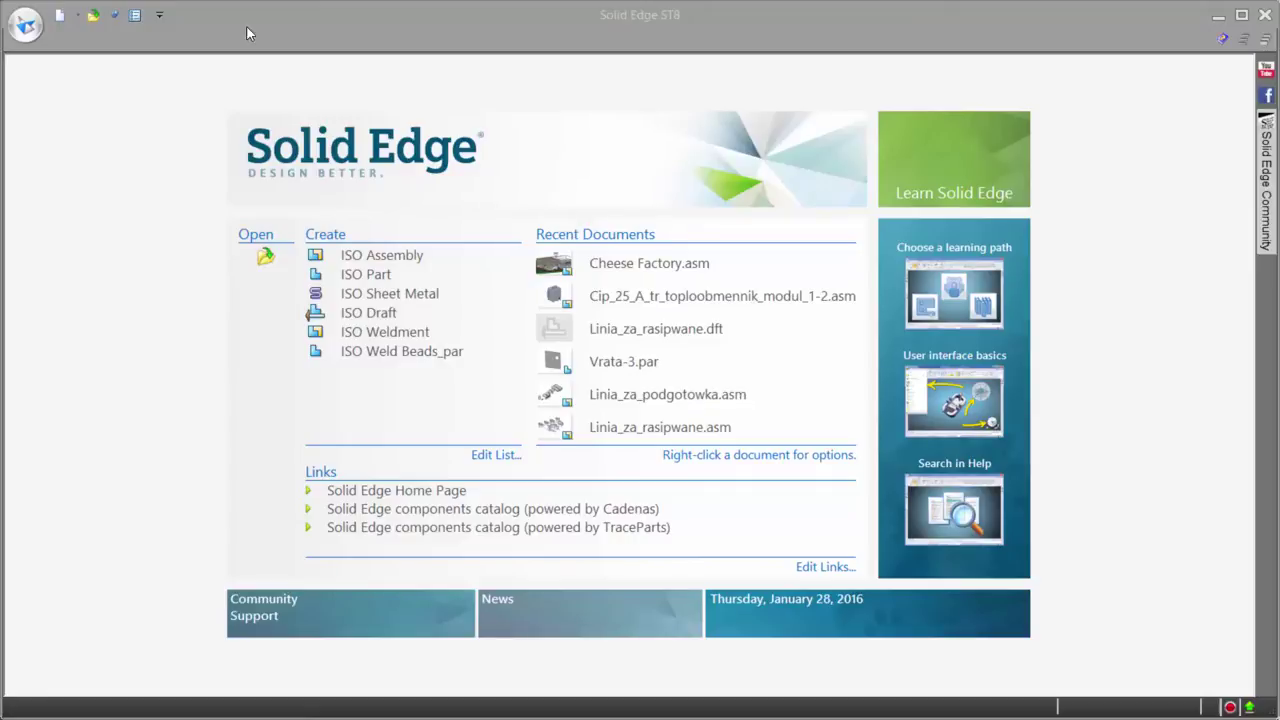
Step: Review the Assembly Open As options, including the Auto-Select criteria and the settings for small, medium and large assemblies
left_click(30, 24)
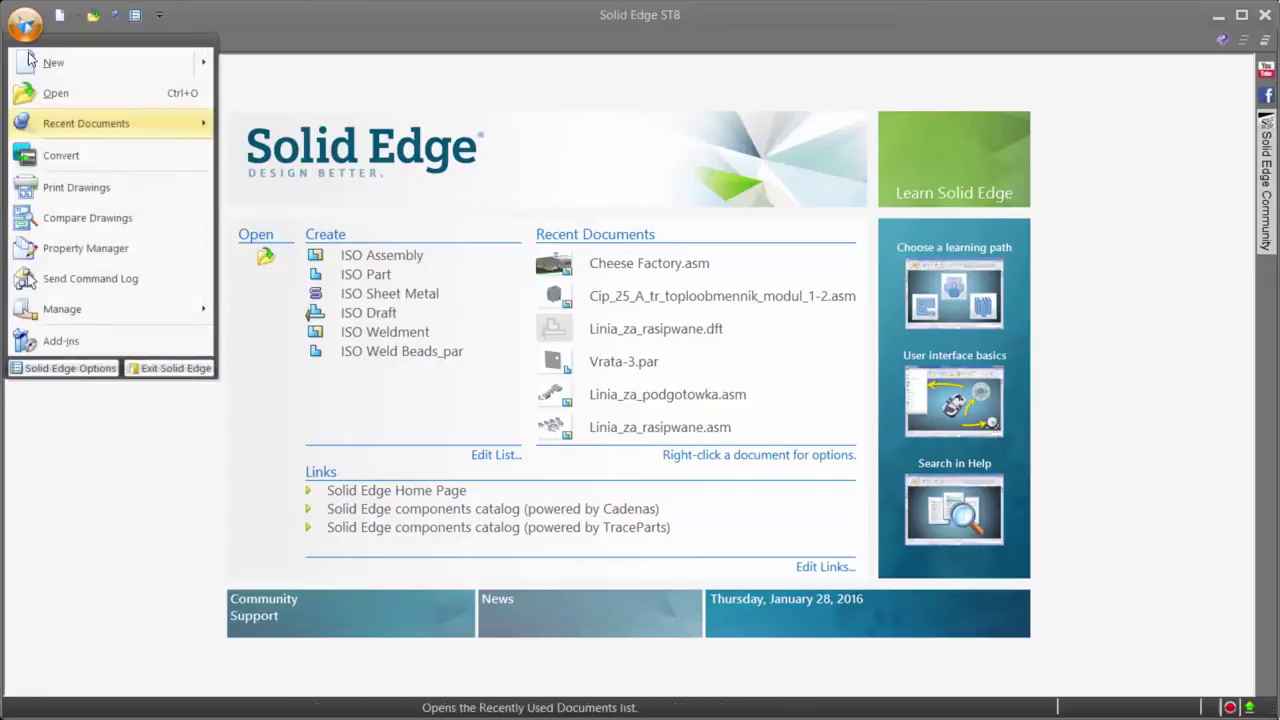
left_click(57, 370)
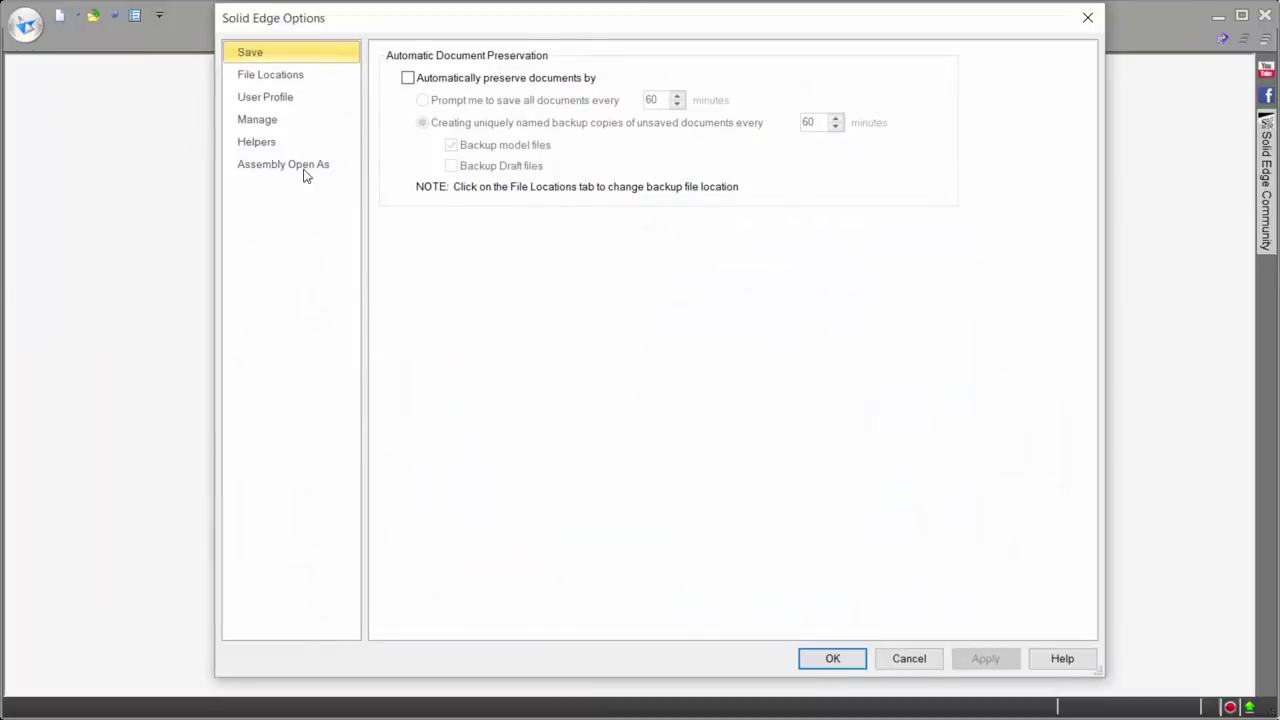
left_click(290, 165)
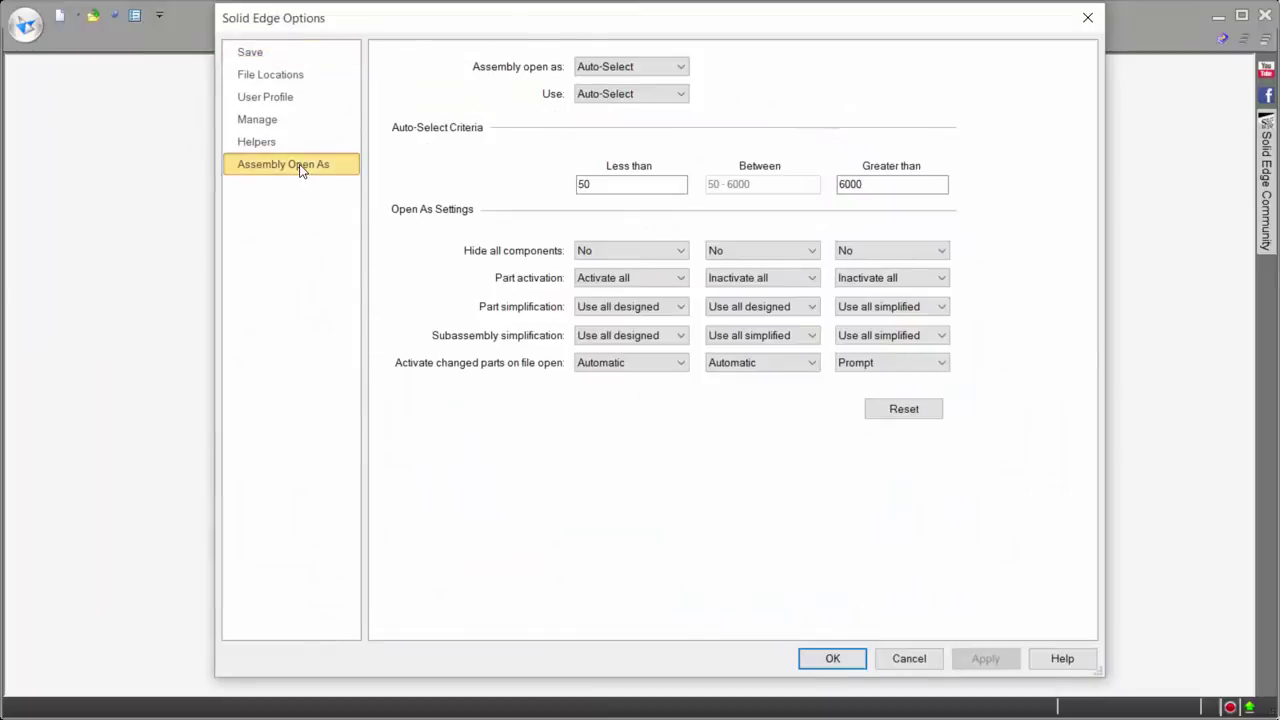
left_click(681, 65)
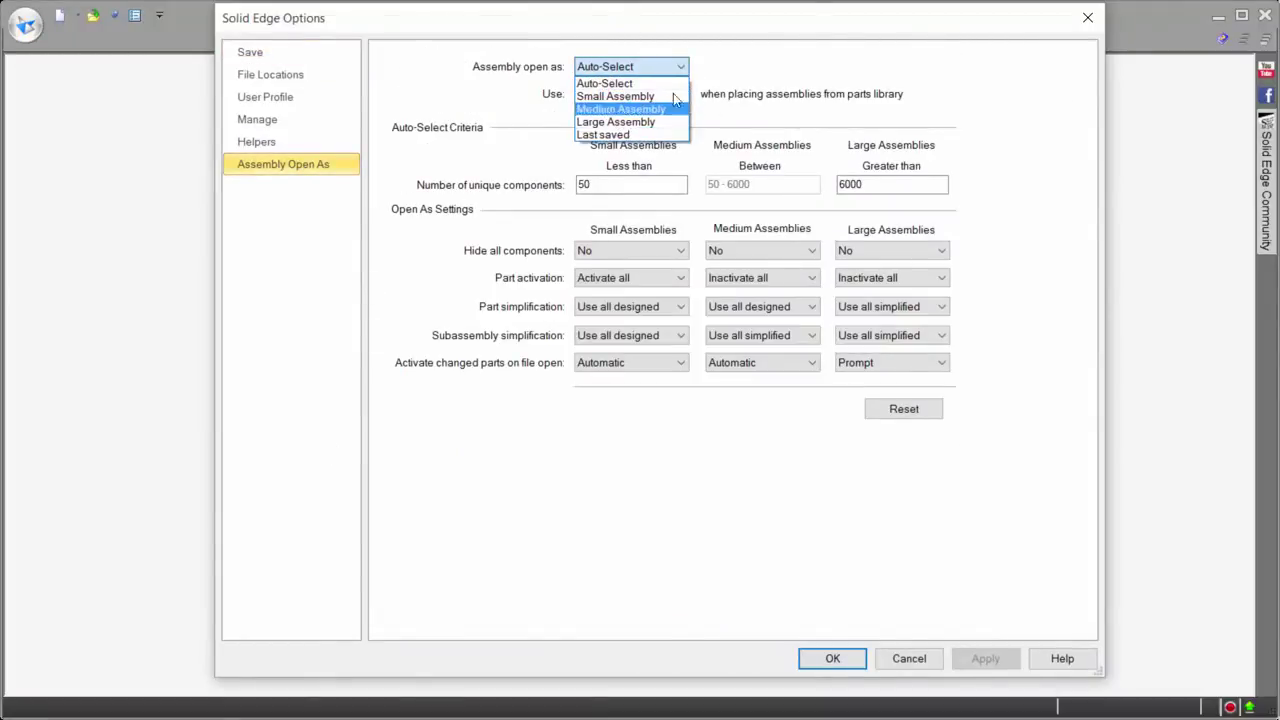
left_click(752, 70)
left_click(870, 185)
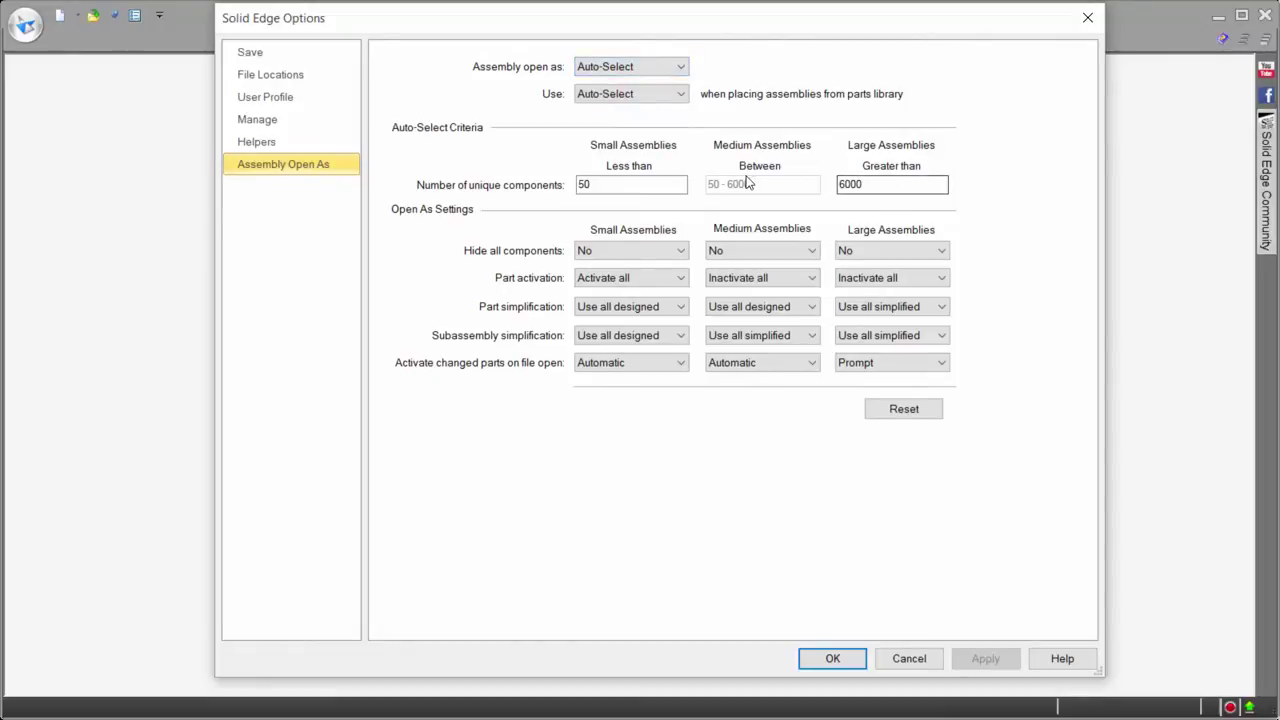
left_click(643, 185)
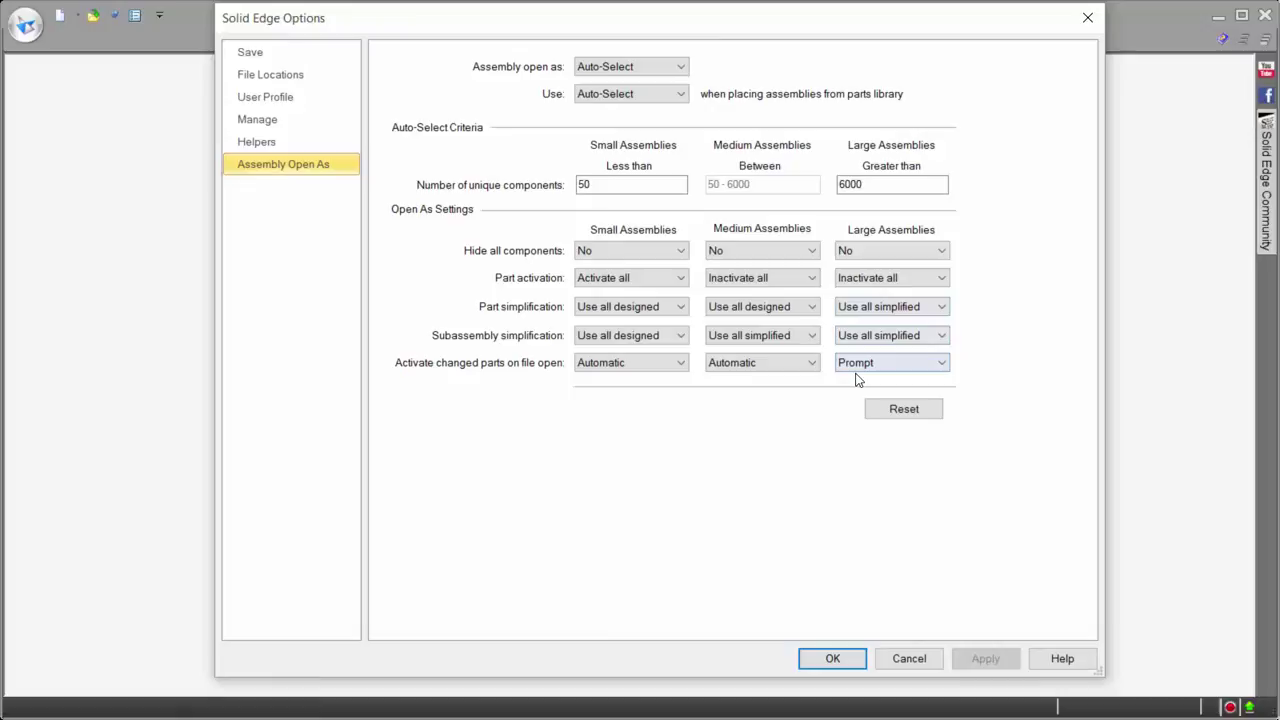
left_click(832, 658)
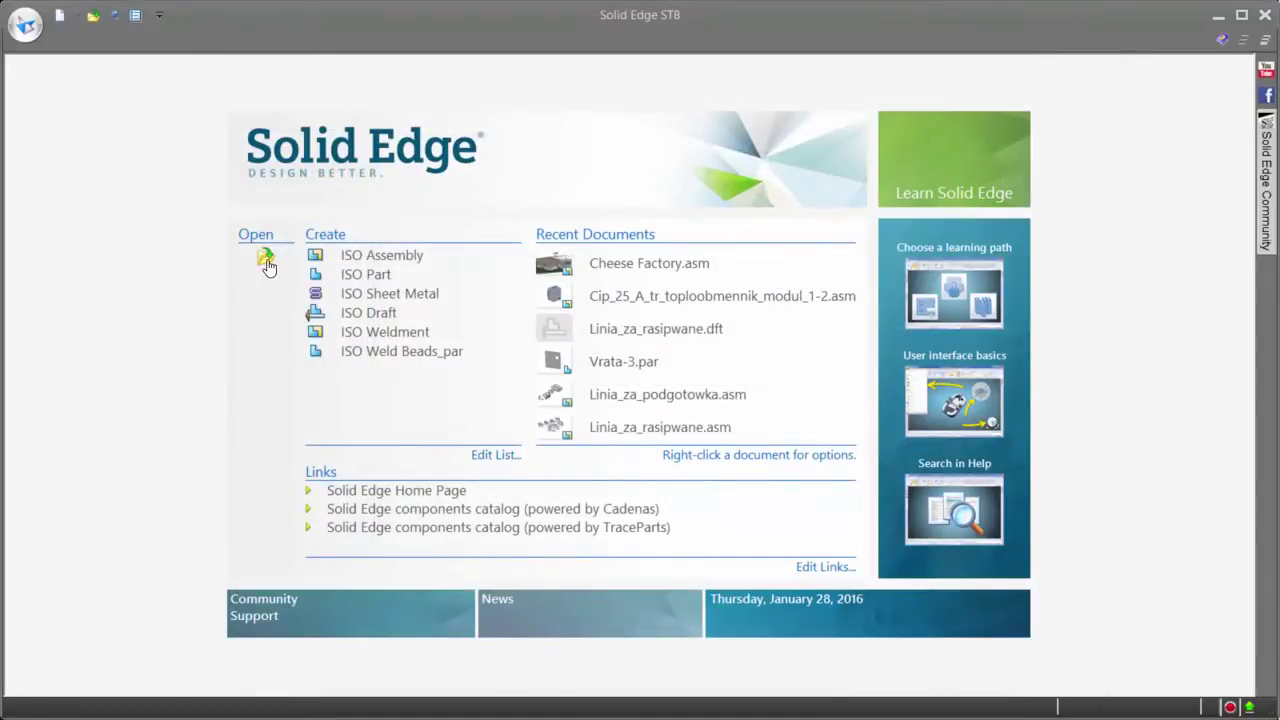
Step: Browse to the Multivac - mir component folder for opening a file and filter it to Top Level Assembly documents
left_click(266, 257)
double_click(410, 151)
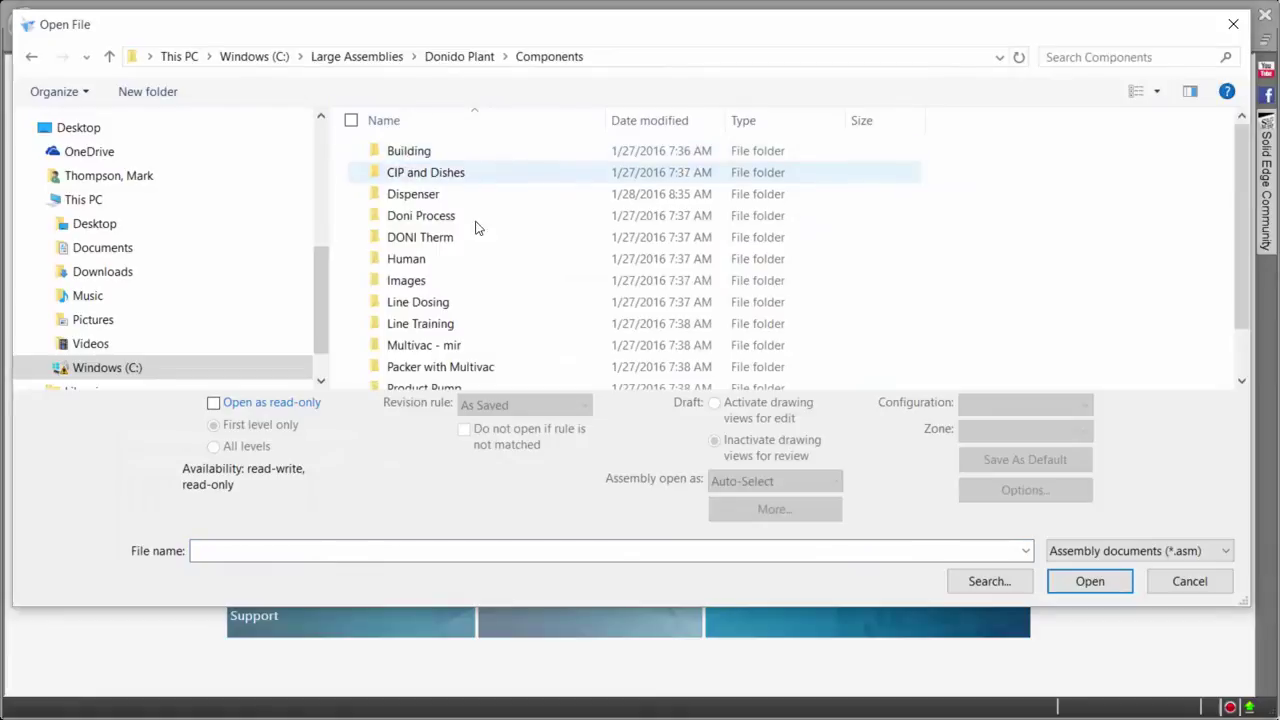
double_click(434, 345)
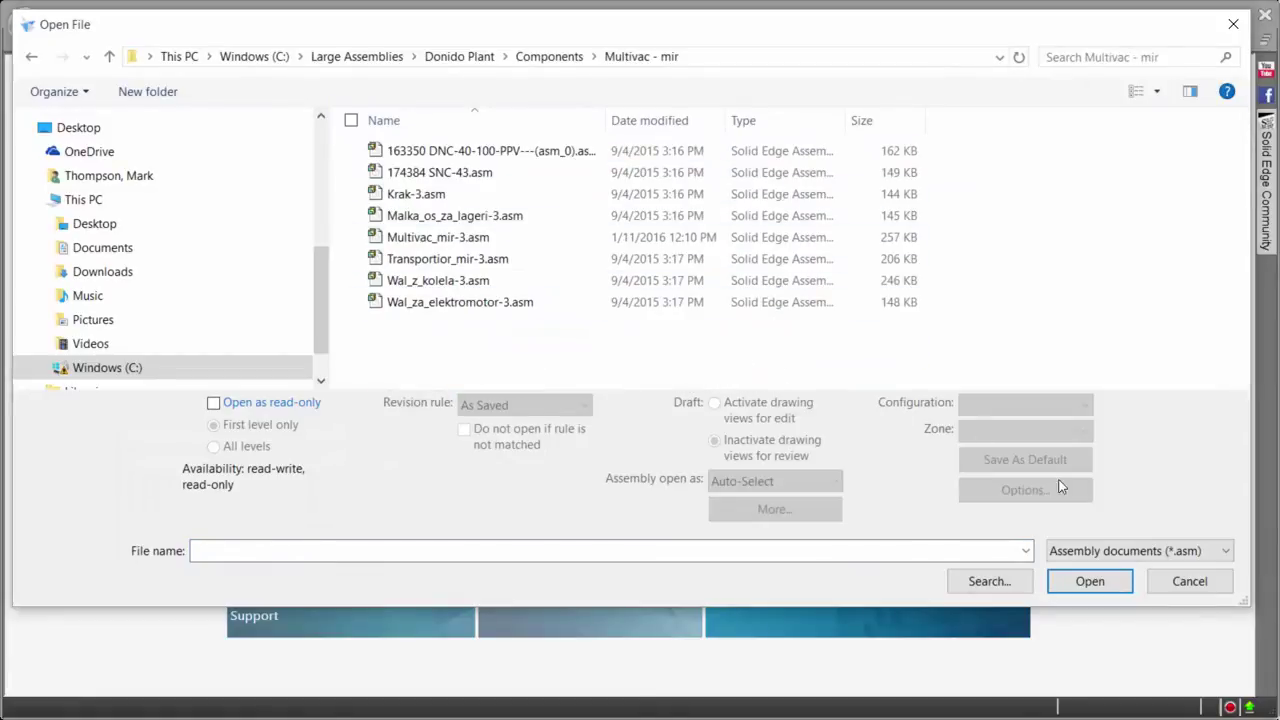
left_click(1143, 551)
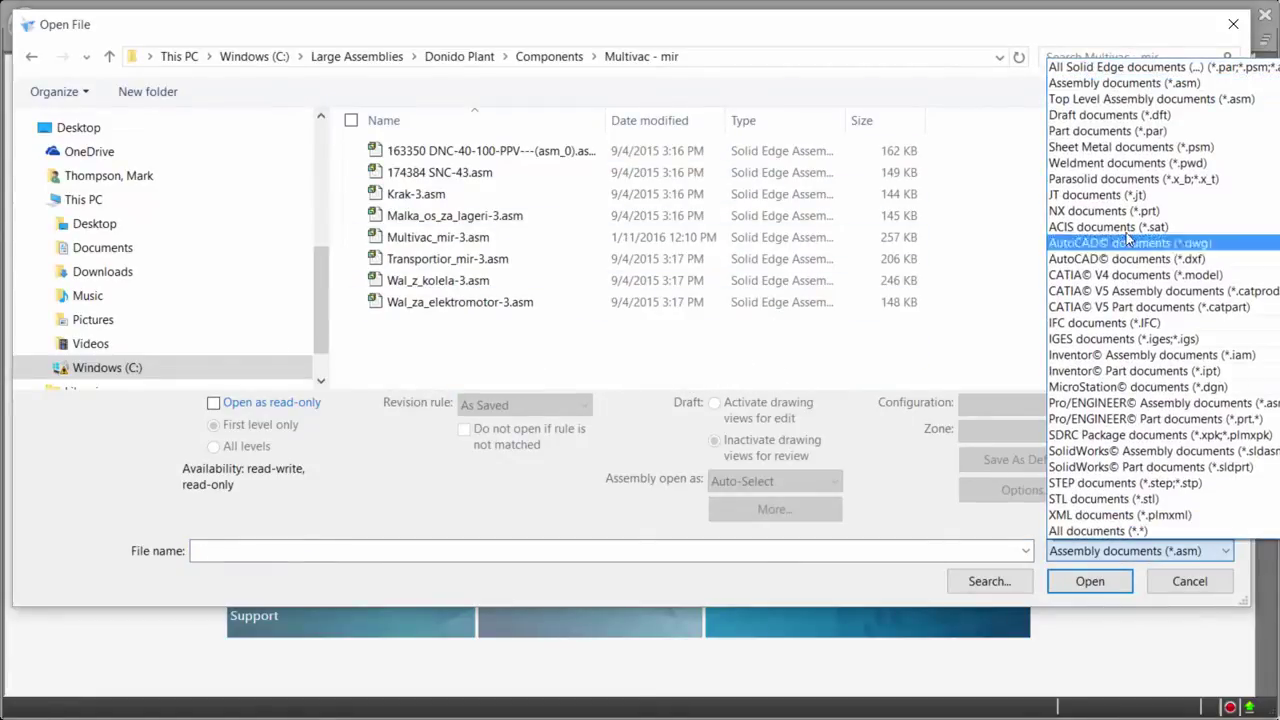
left_click(1139, 100)
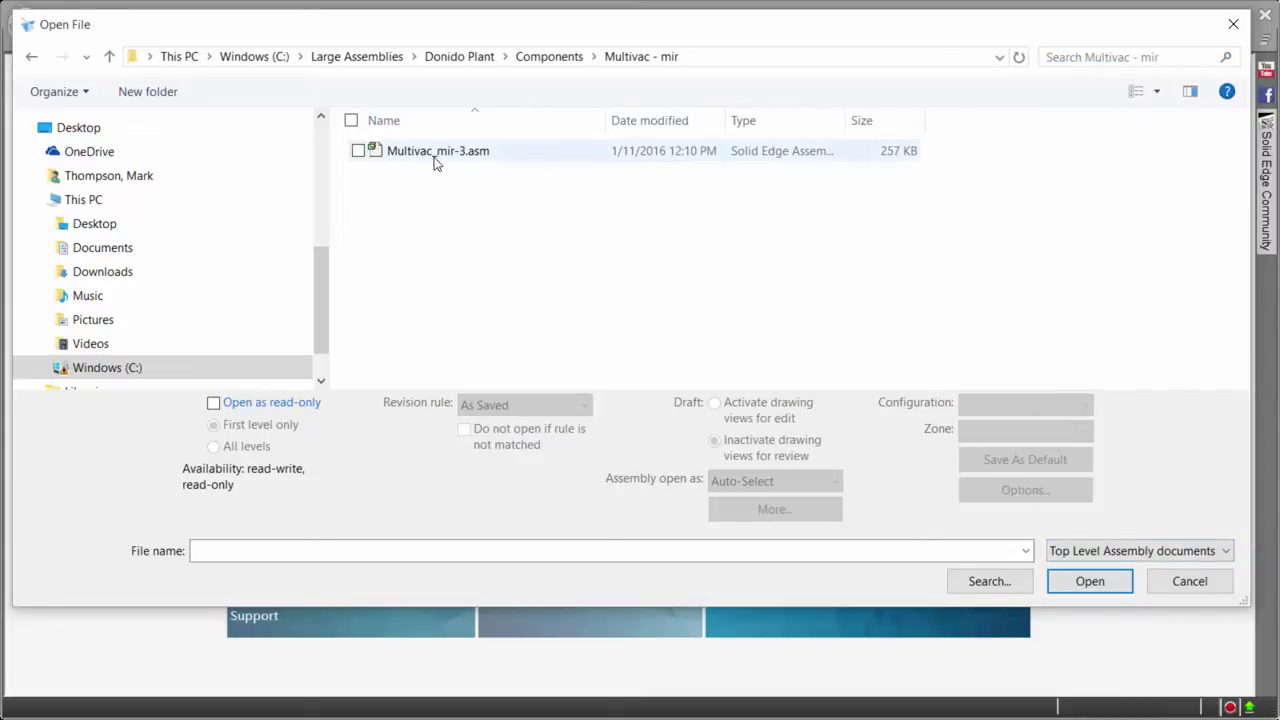
Step: Open Cheese Factory.asm from the Donido Plant folder using the Auto-Select open mode
left_click(476, 58)
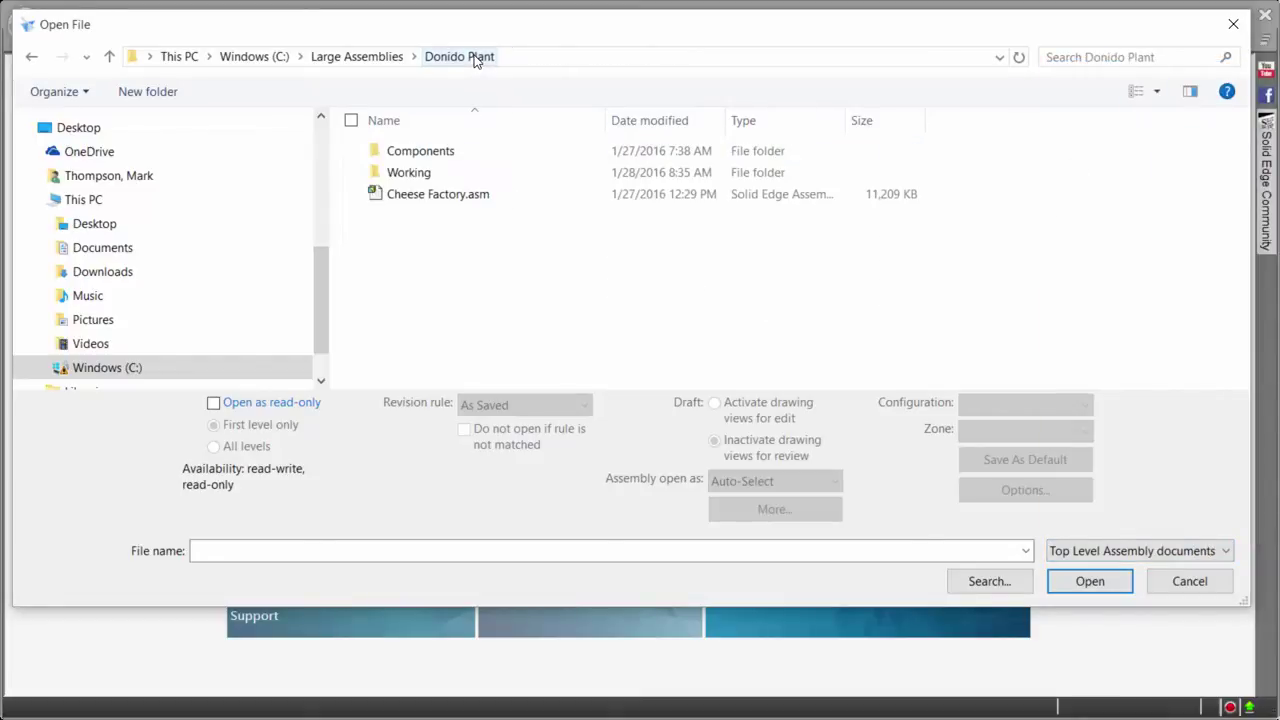
left_click(432, 195)
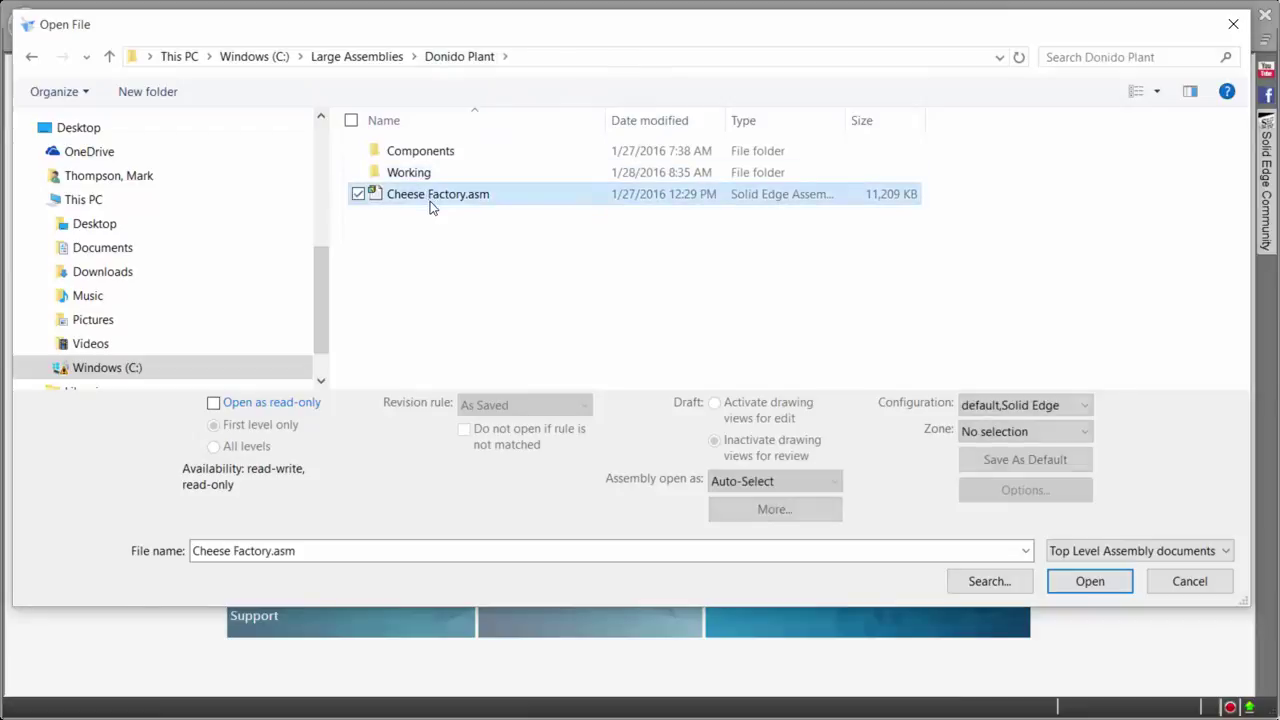
left_click(1100, 584)
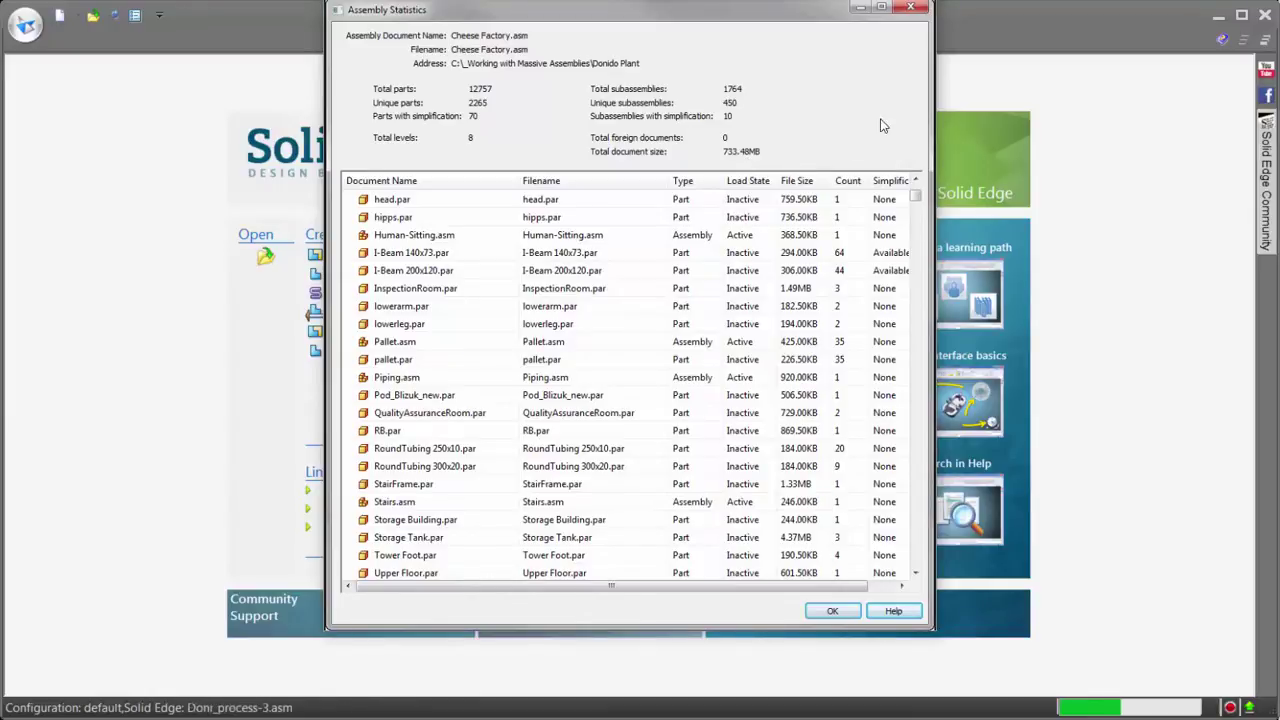
key("Return")
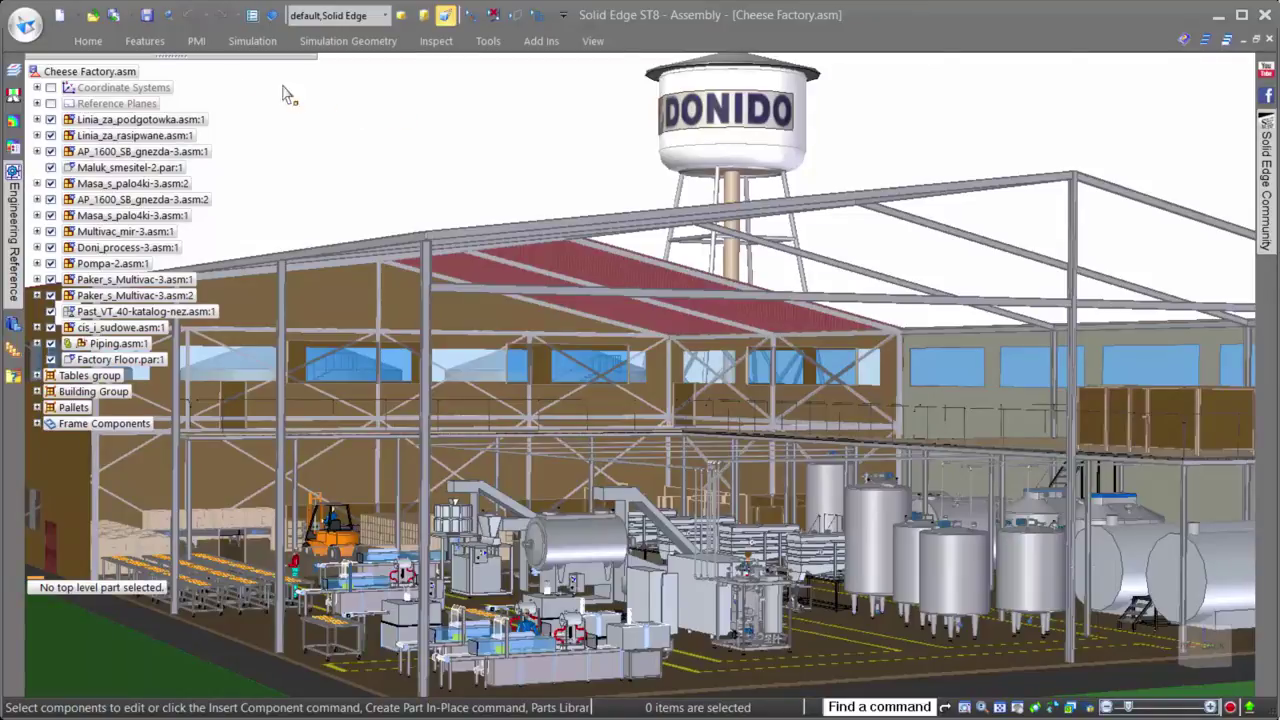
Step: Select the small parts throughout the factory assembly by part size, using the Smaller and equal to criterion
left_click(89, 42)
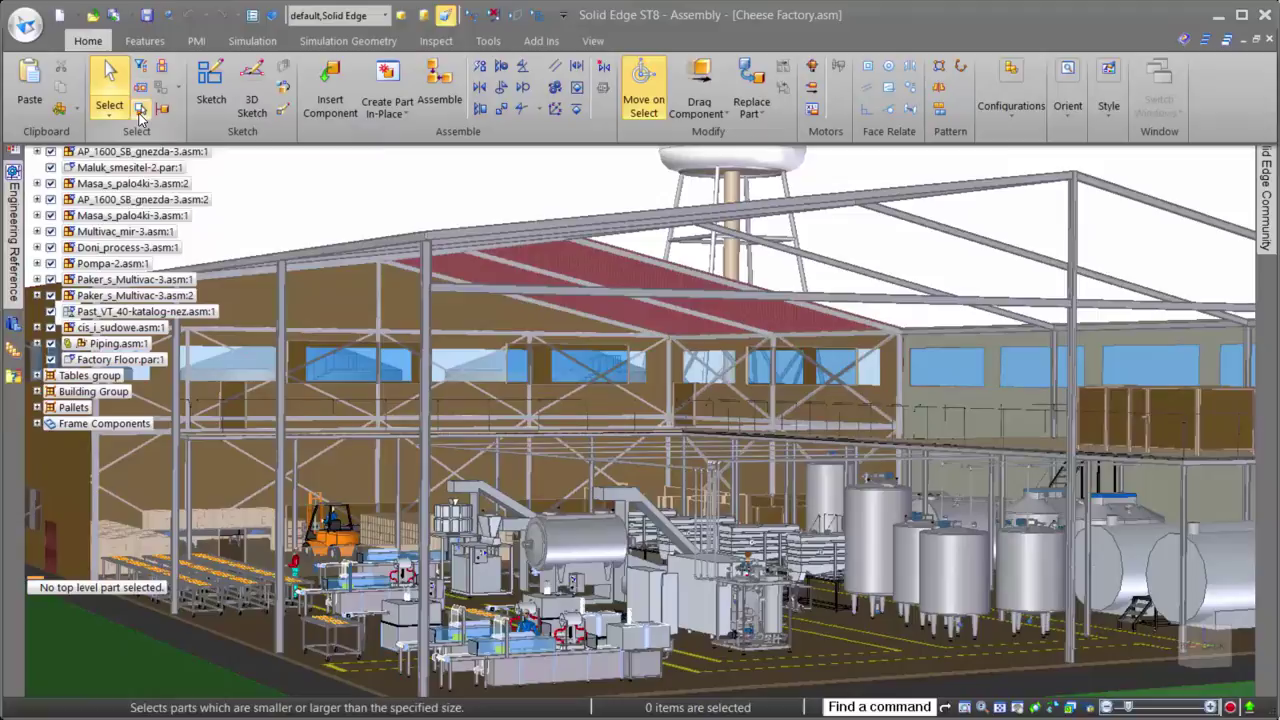
left_click(141, 108)
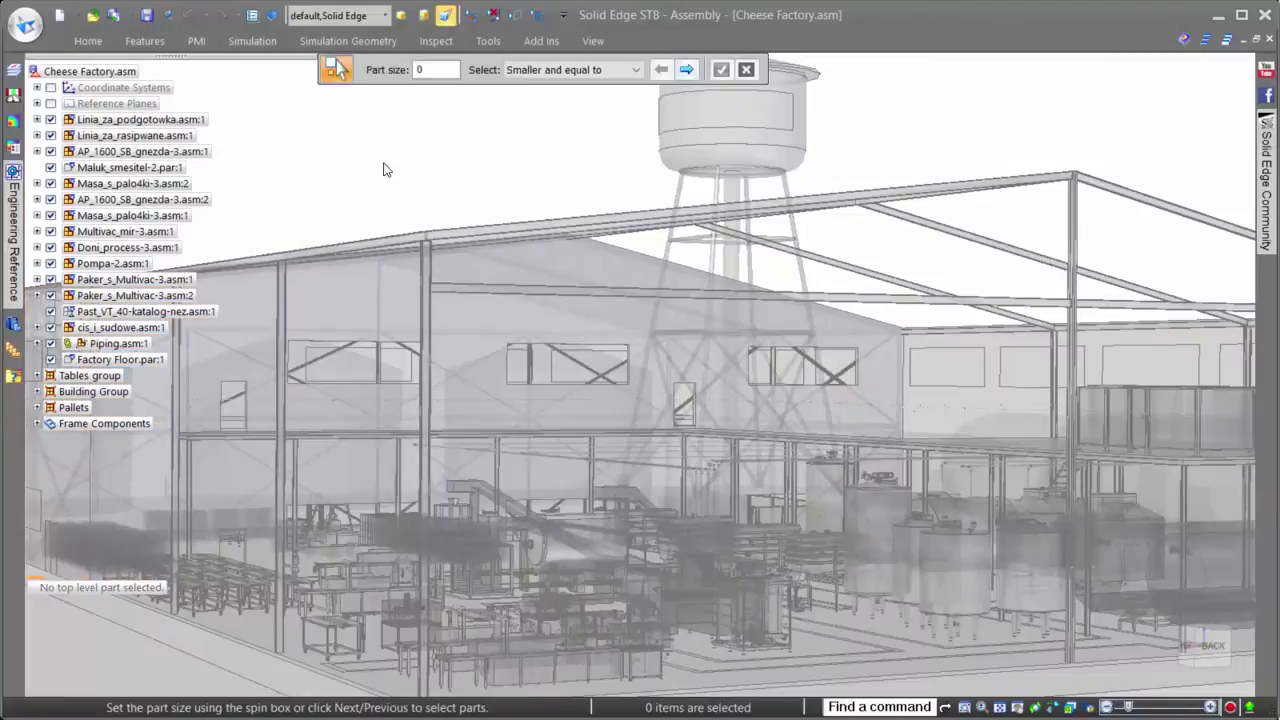
left_click(688, 70)
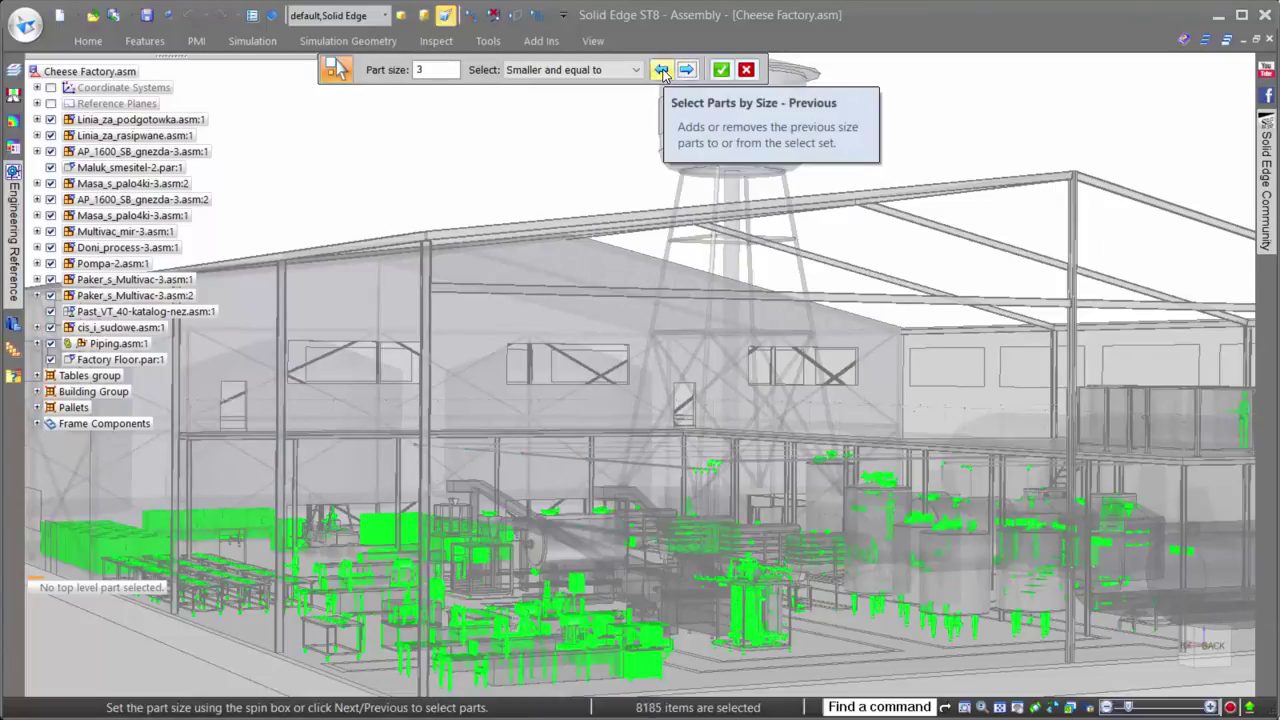
left_click(661, 70)
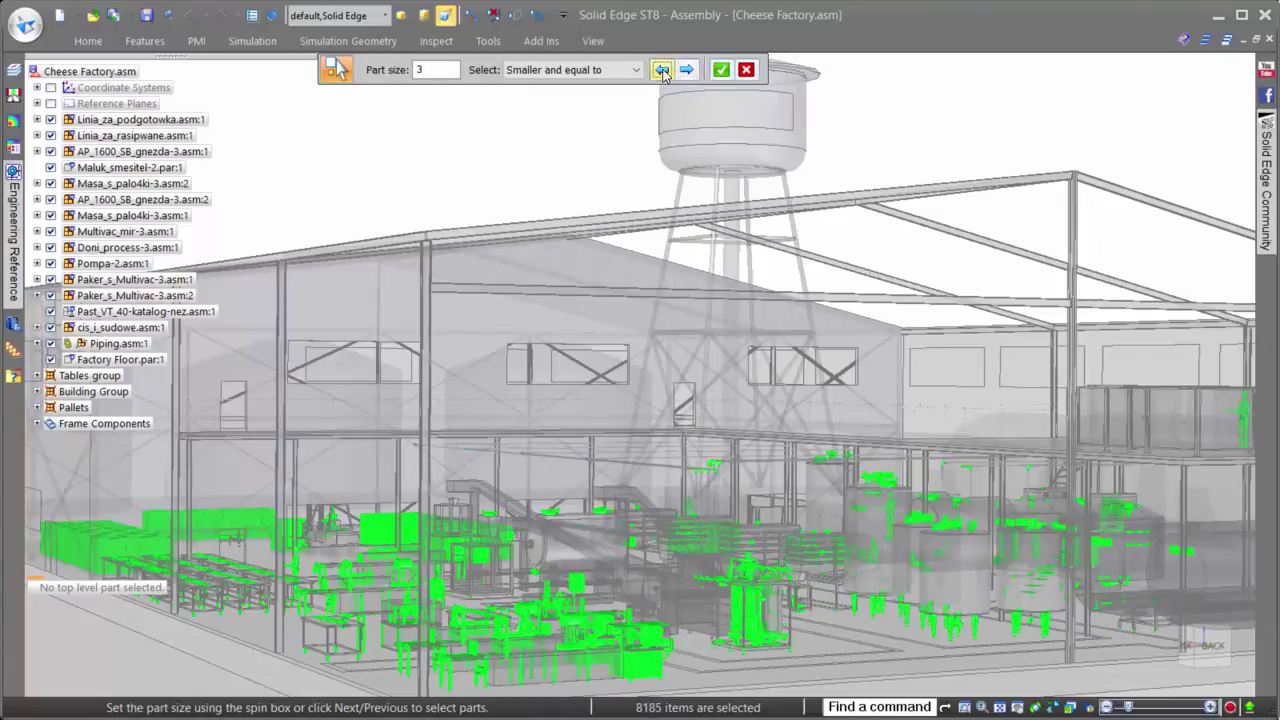
left_click(721, 70)
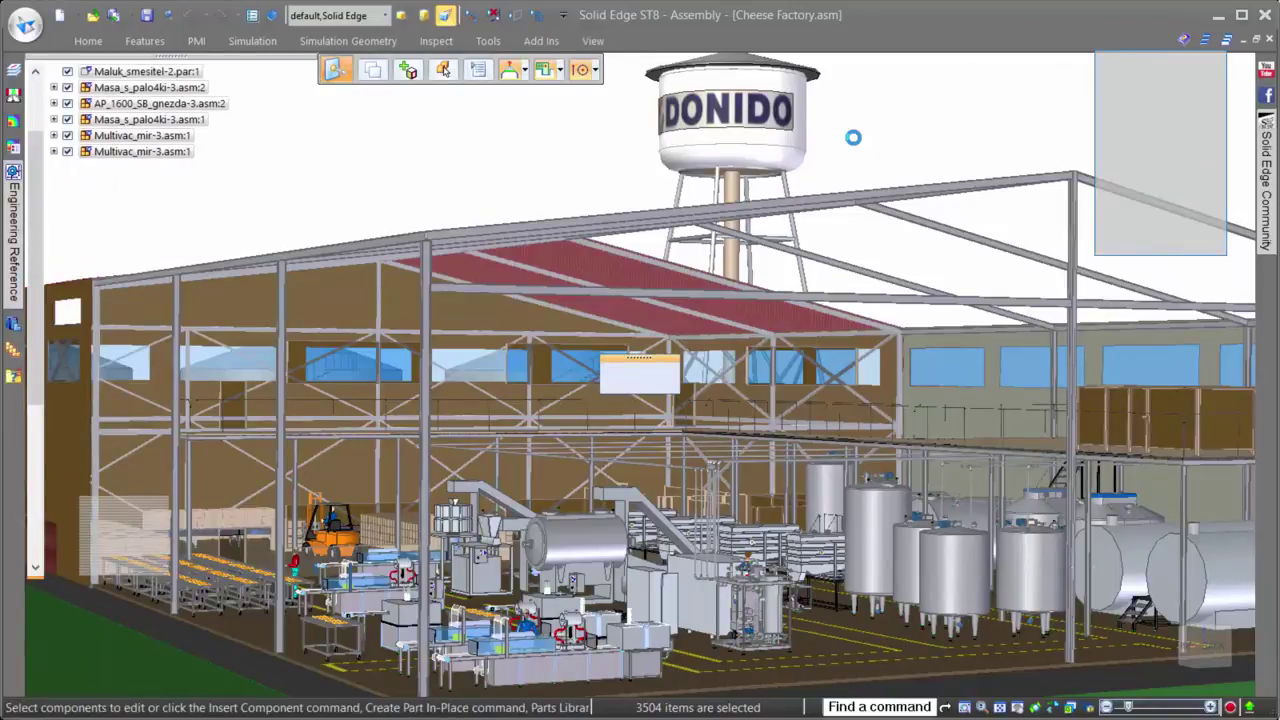
Step: Hide the selected small parts and unload the hidden parts from the factory assembly
right_click(853, 137)
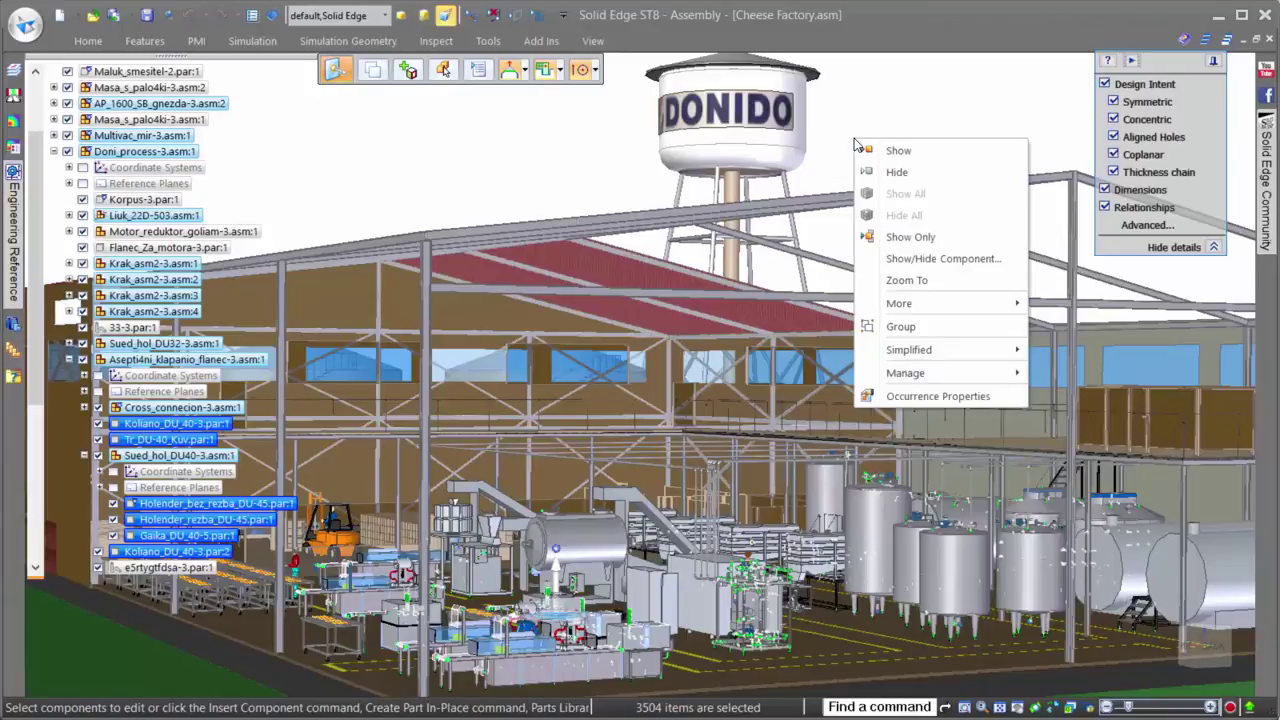
left_click(886, 173)
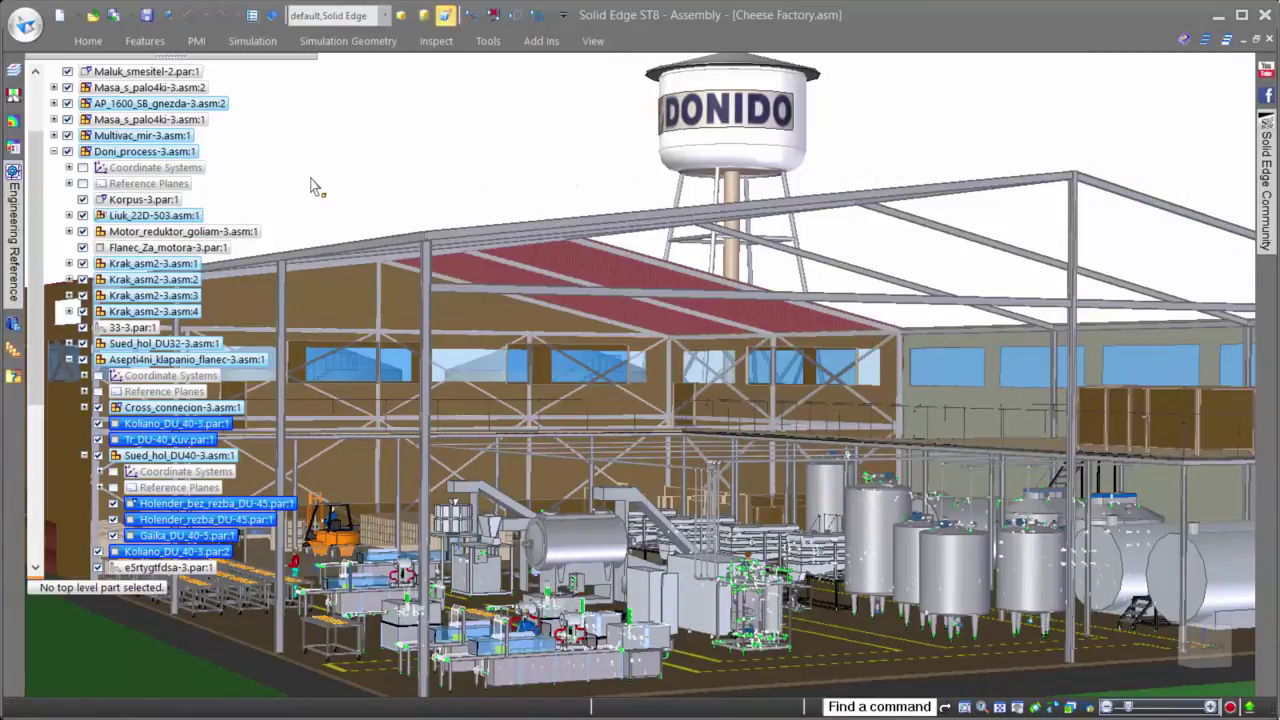
left_click(54, 152)
left_click(86, 42)
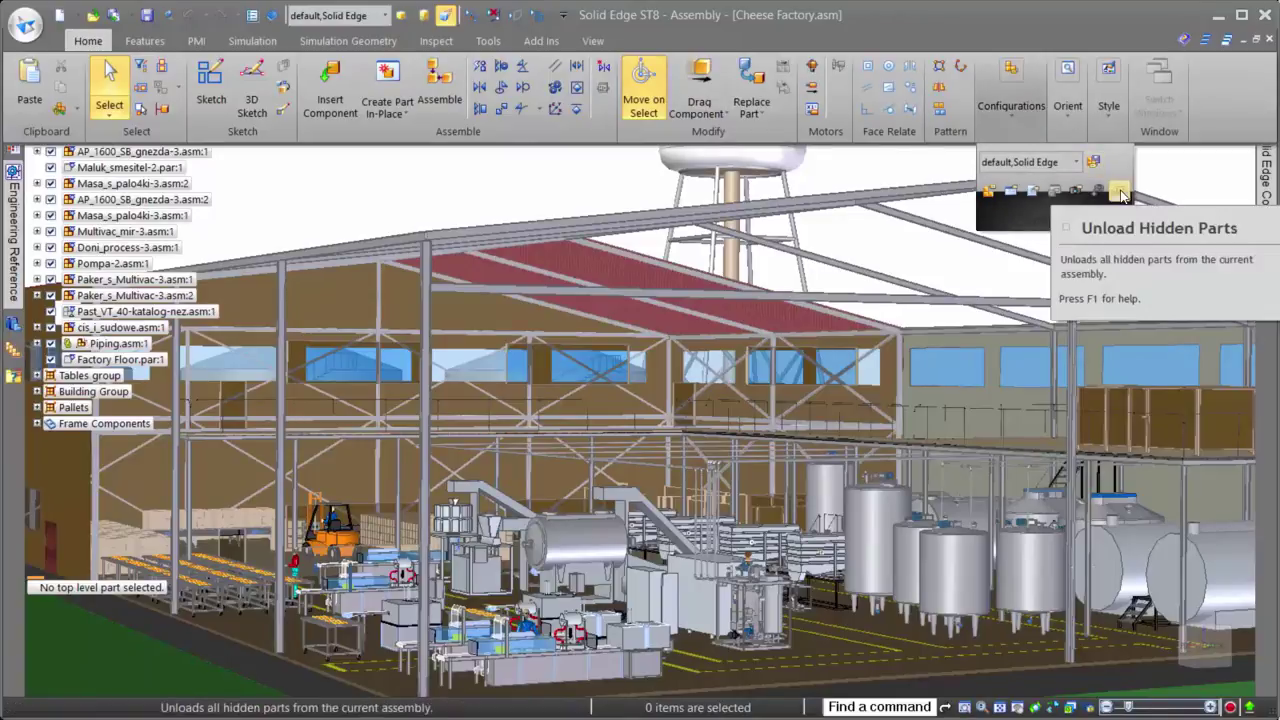
left_click(1100, 190)
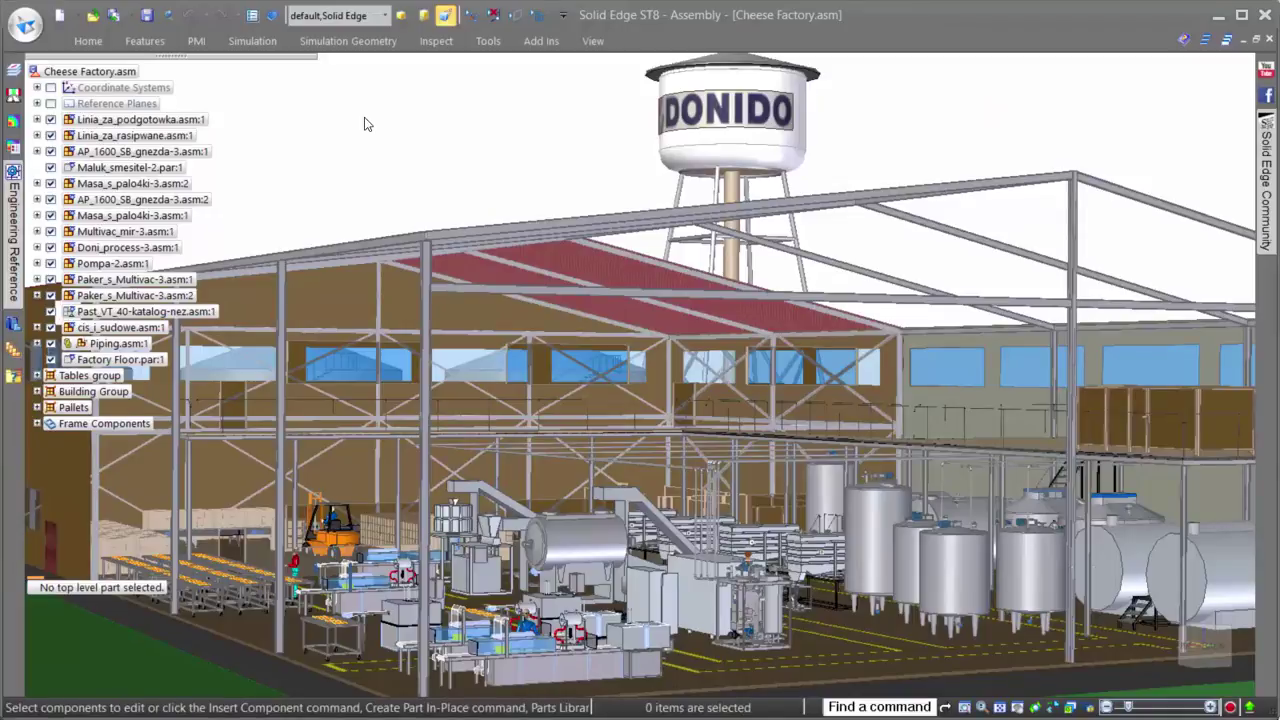
Step: Apply the Floor Layout display configuration to the factory assembly
left_click(385, 16)
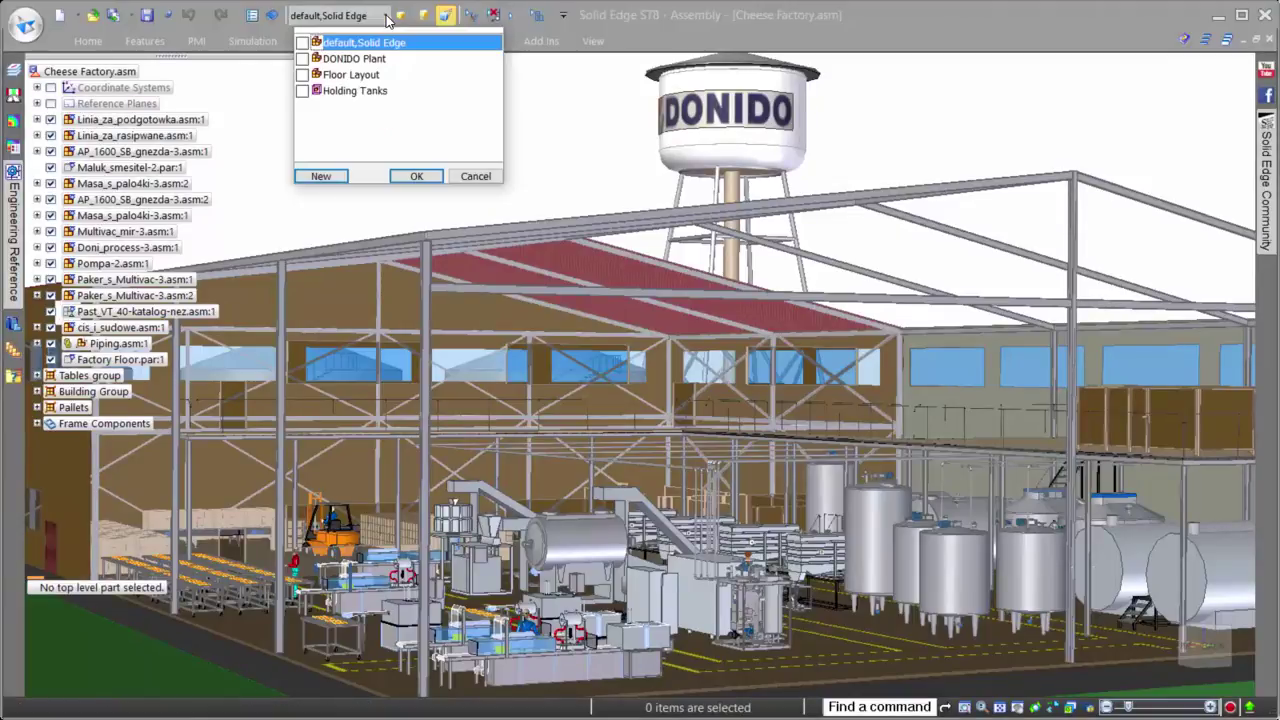
left_click(348, 78)
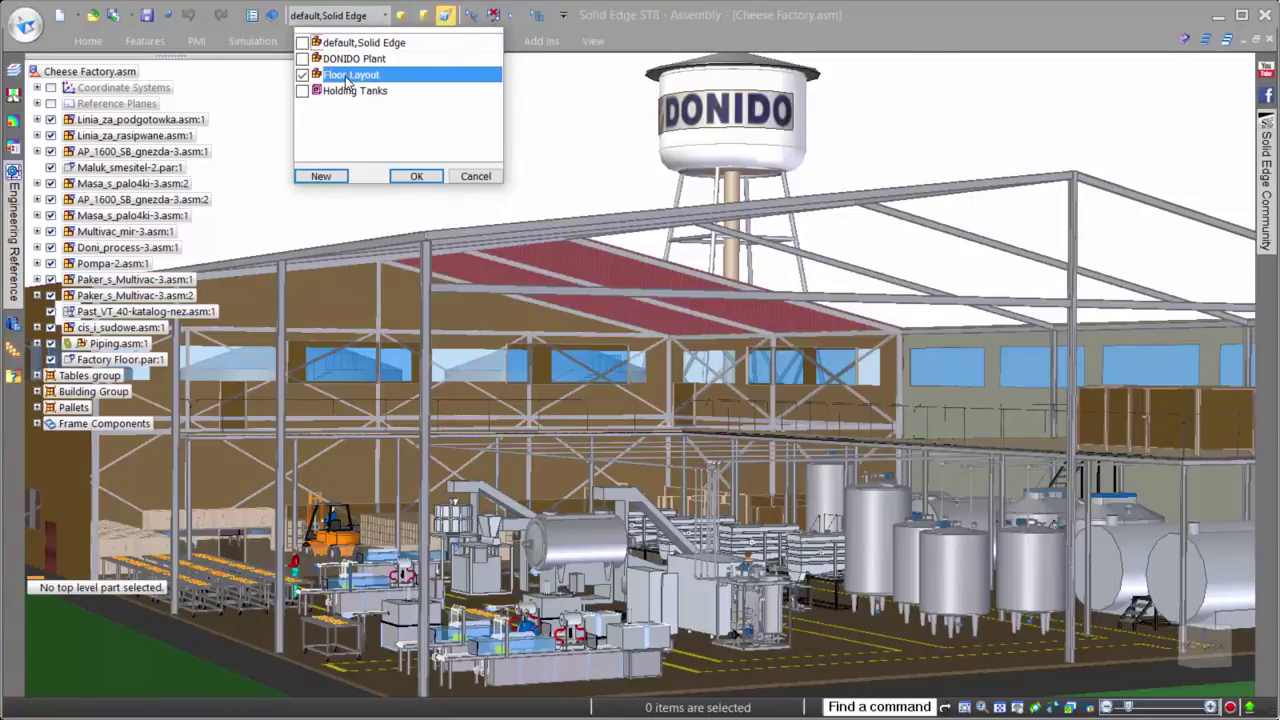
left_click(418, 176)
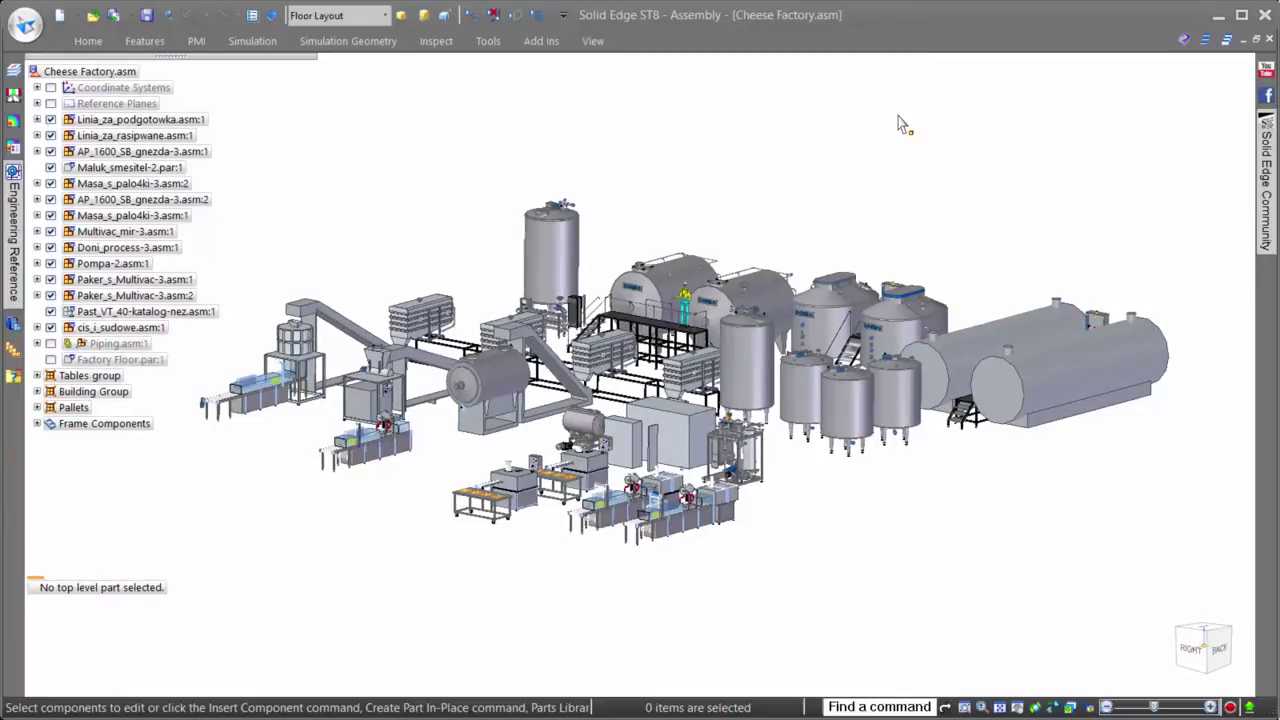
scroll(851, 91, "up", 3)
scroll(851, 91, "up", 1)
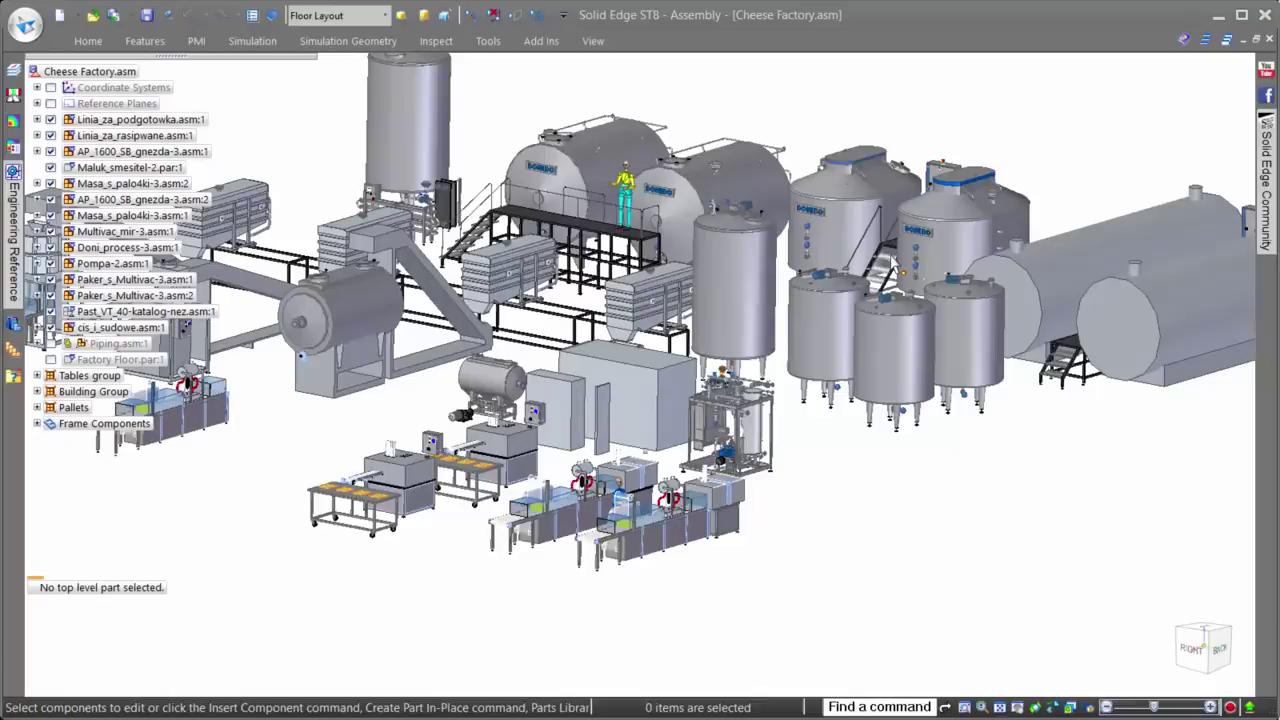
scroll(968, 512, "up", 5)
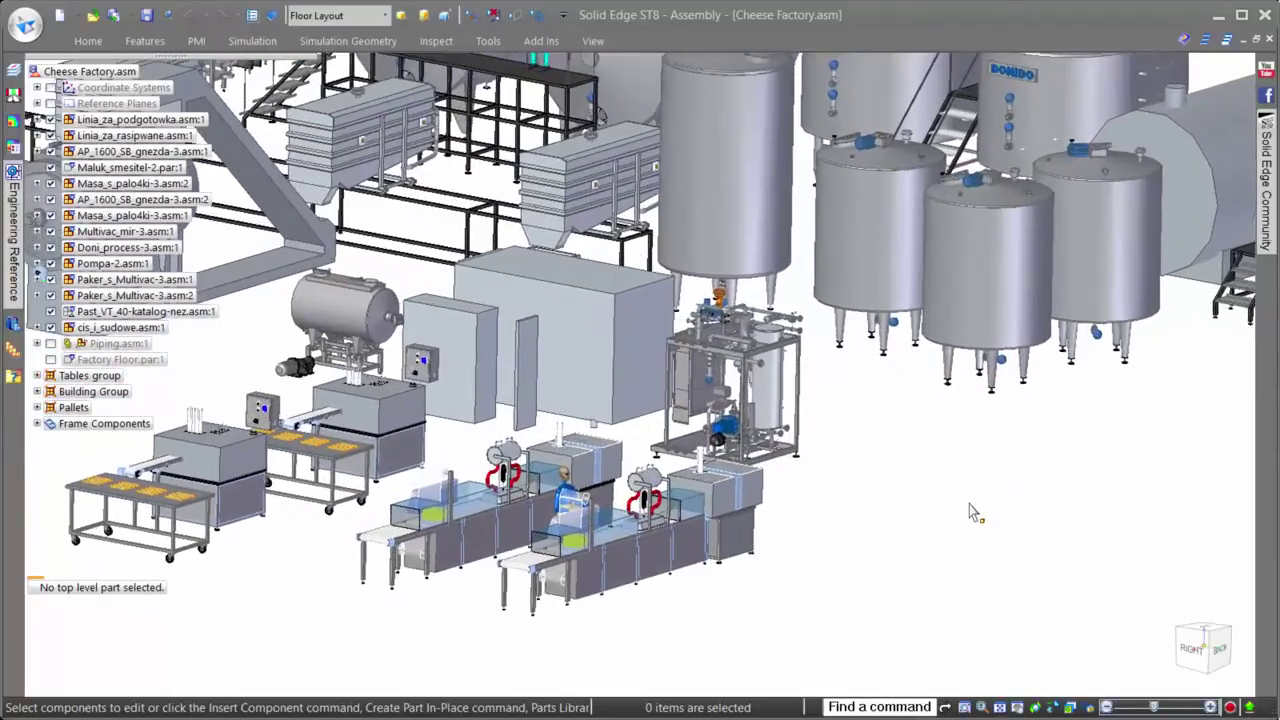
scroll(1037, 514, "up", 4)
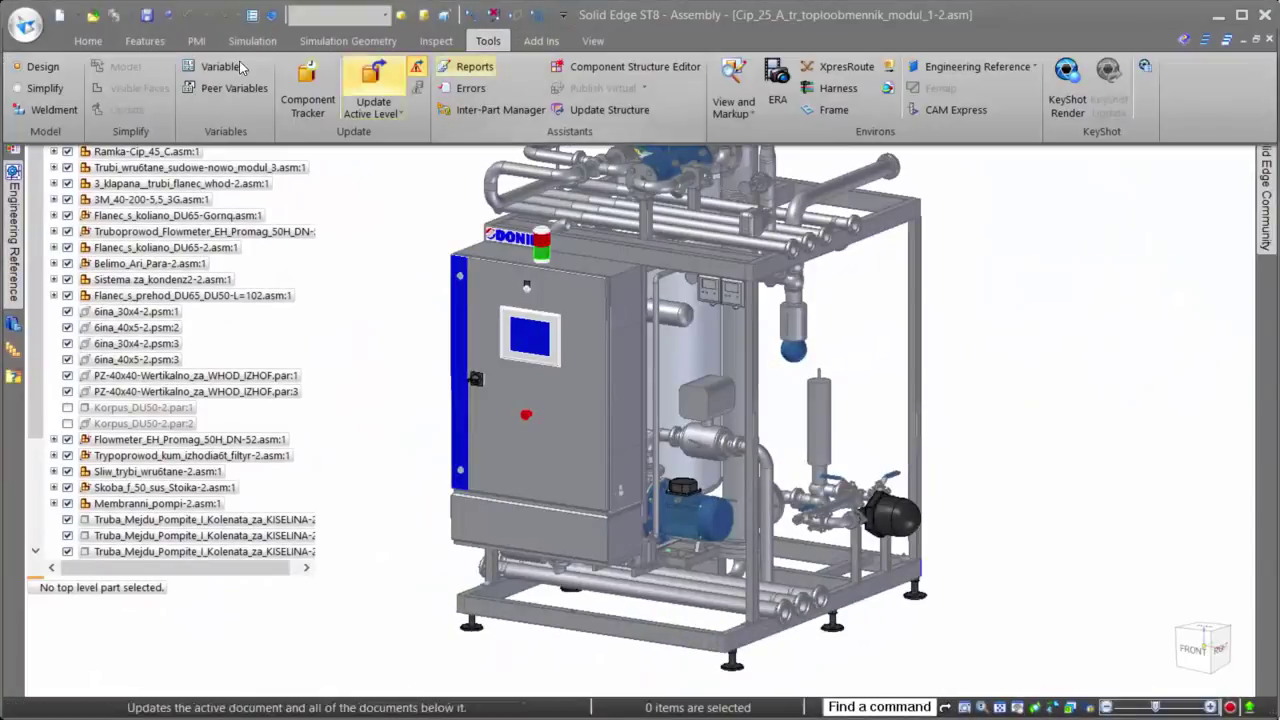
Step: Switch the Cip_25_A_tr_toploobmennik_modul_1-2 assembly to Simplify mode and enter its simplified model environment
left_click(44, 90)
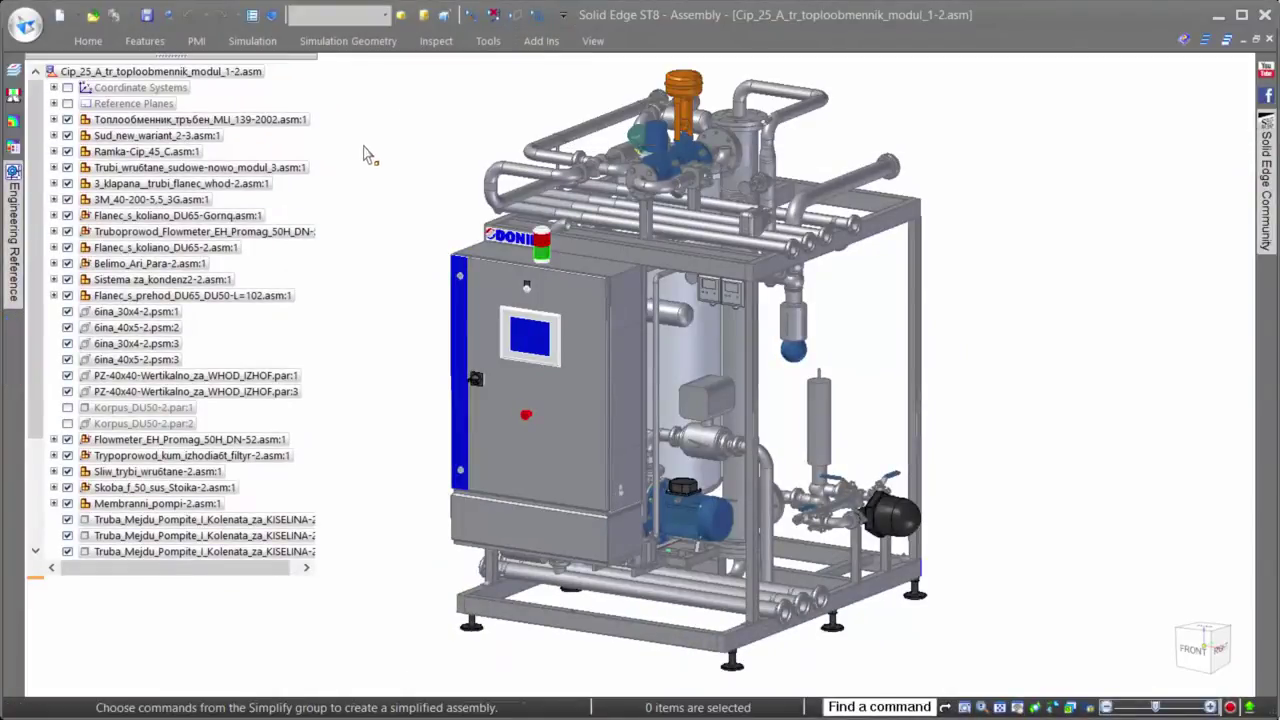
left_click(488, 41)
left_click(115, 66)
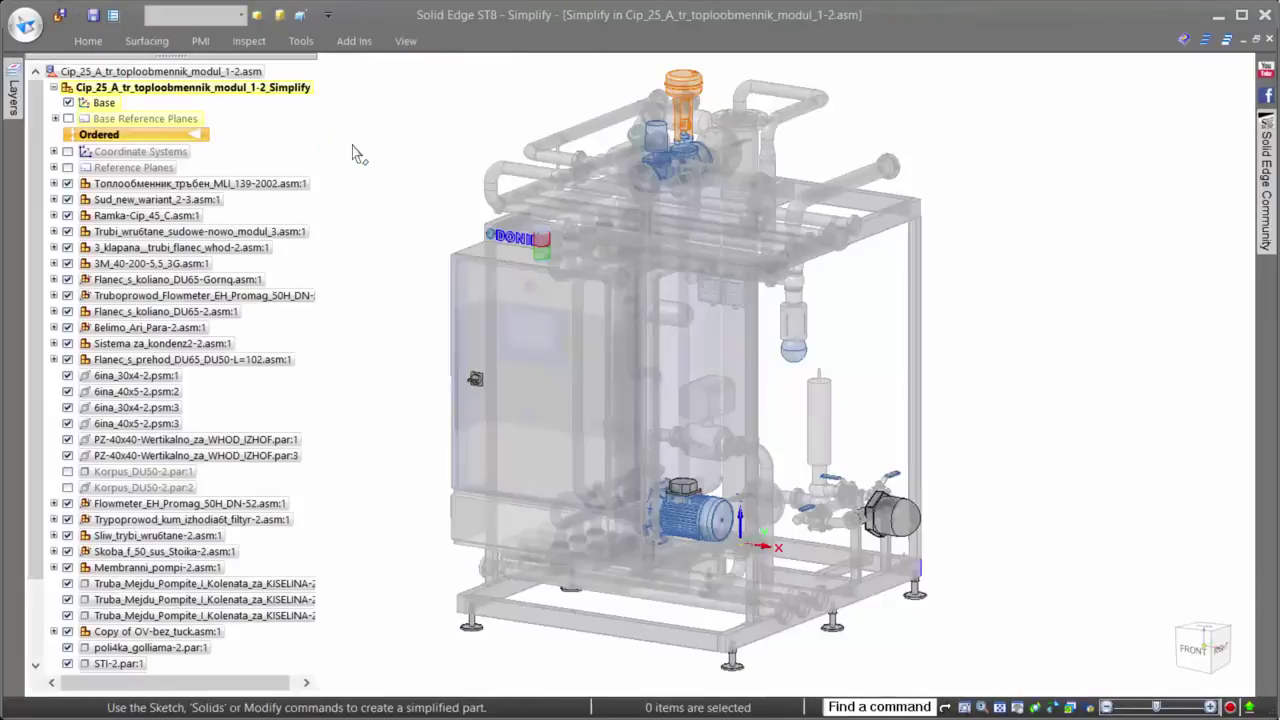
Step: Create a box enclosure bounded by the base frame members and the uppermost pipe, oriented to the Top (XY) plane
left_click(88, 41)
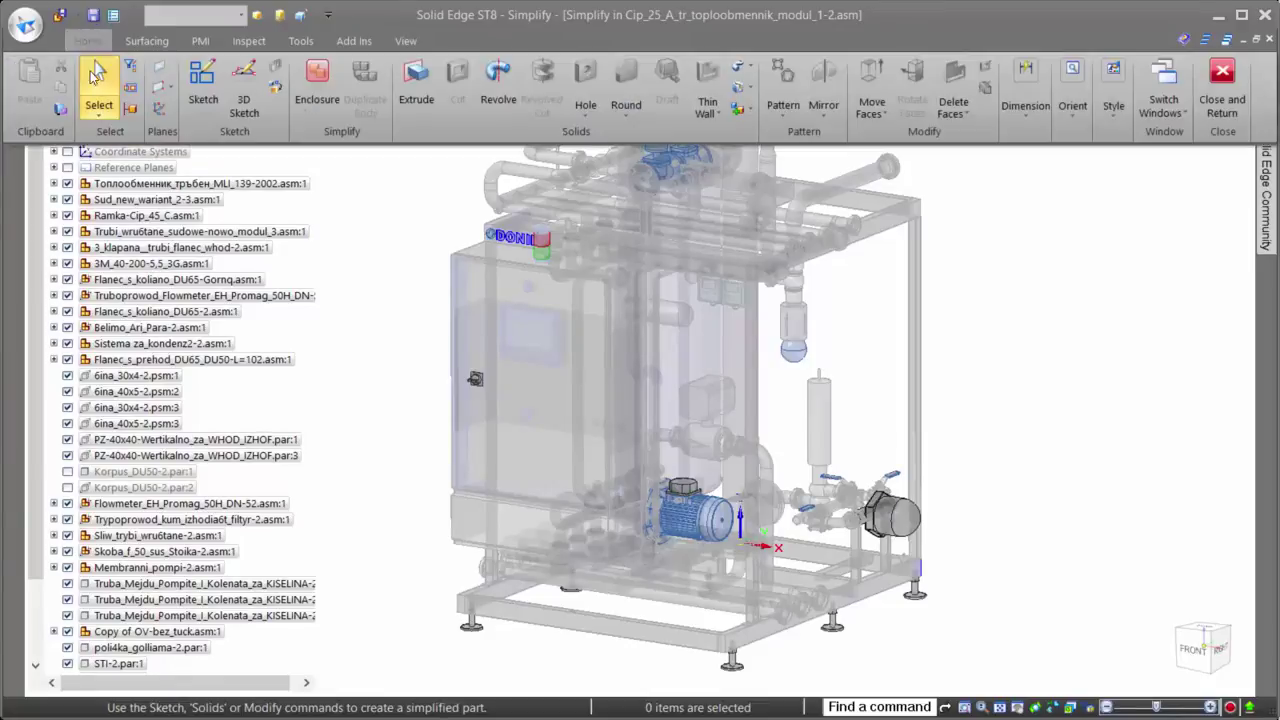
left_click(1064, 298)
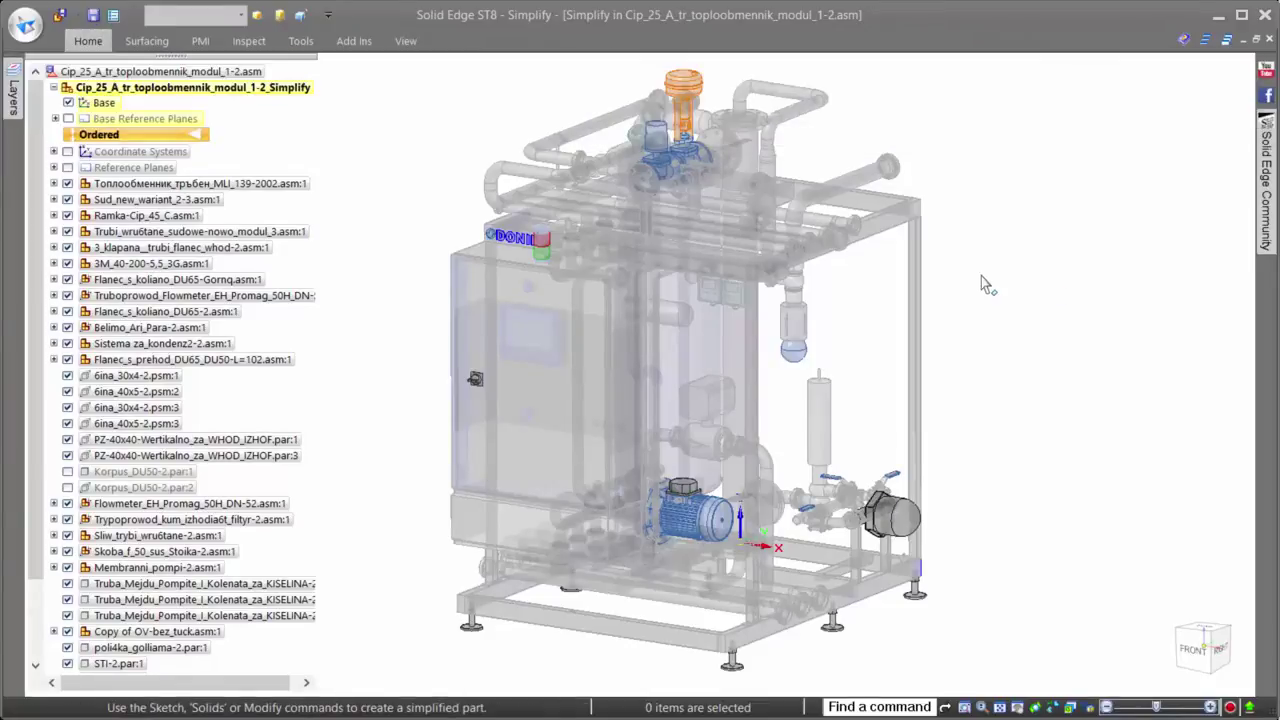
right_click(987, 288)
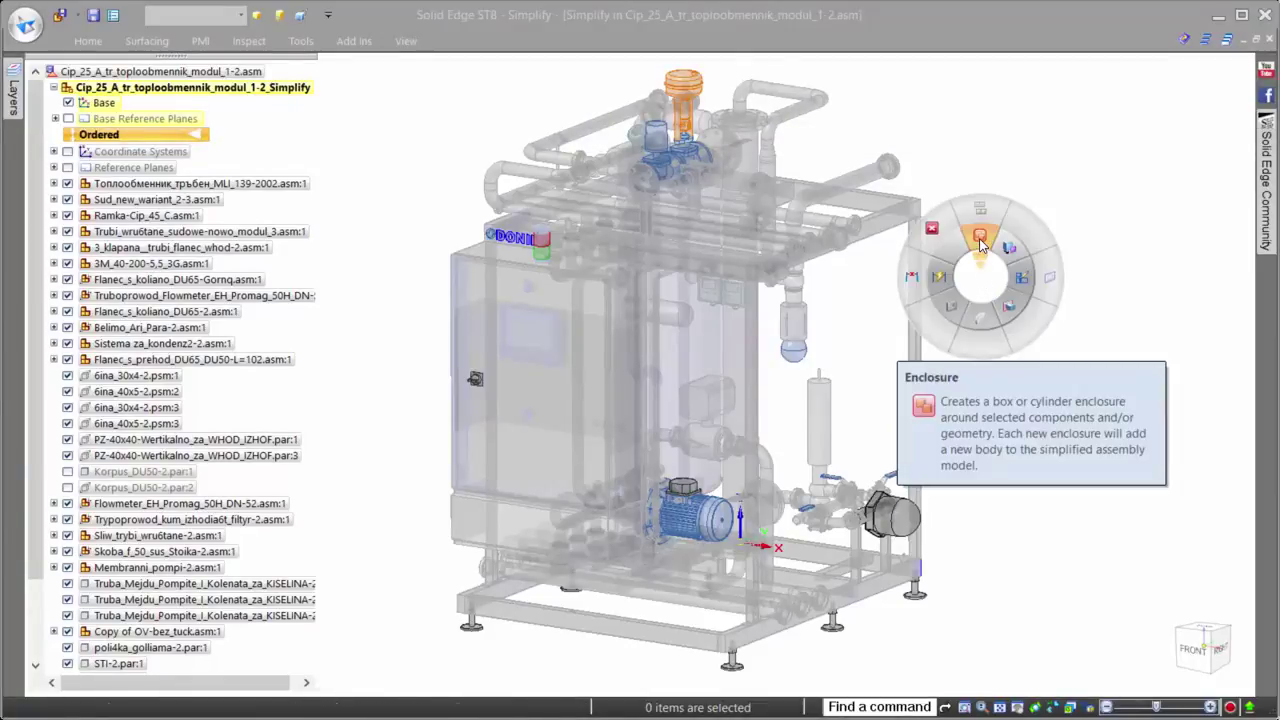
left_click(978, 250)
left_click(612, 622)
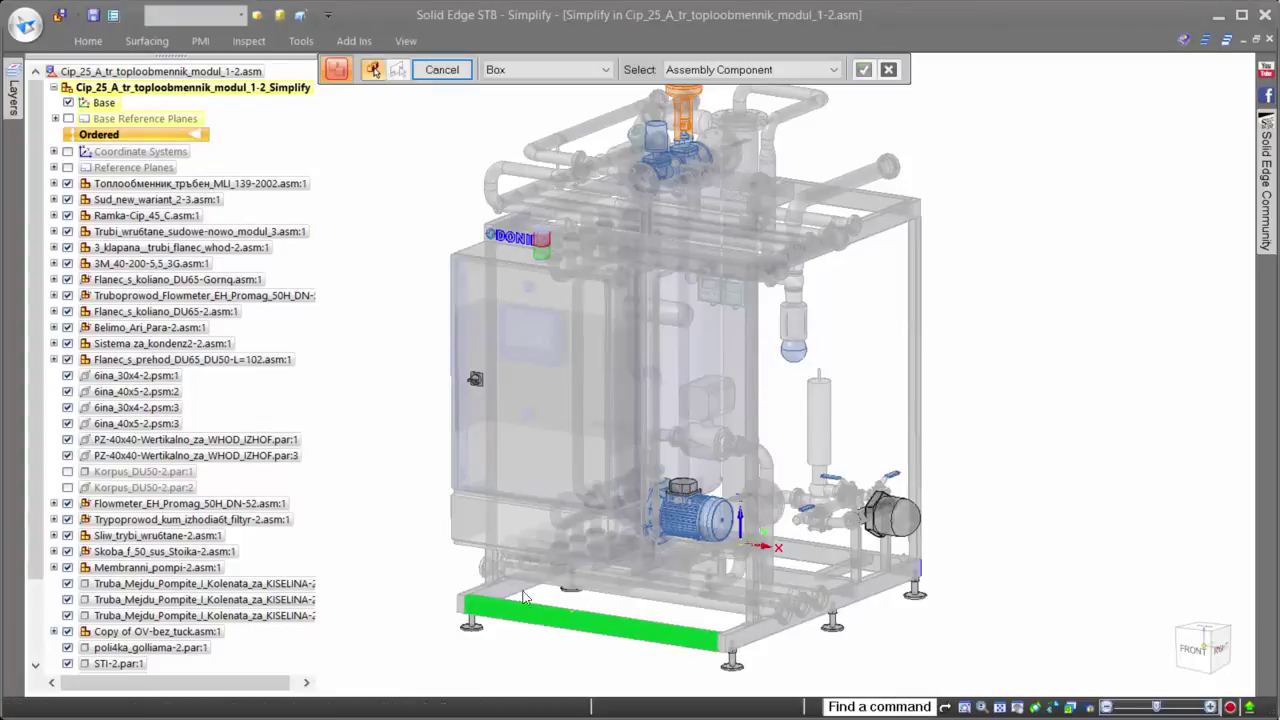
left_click(840, 598)
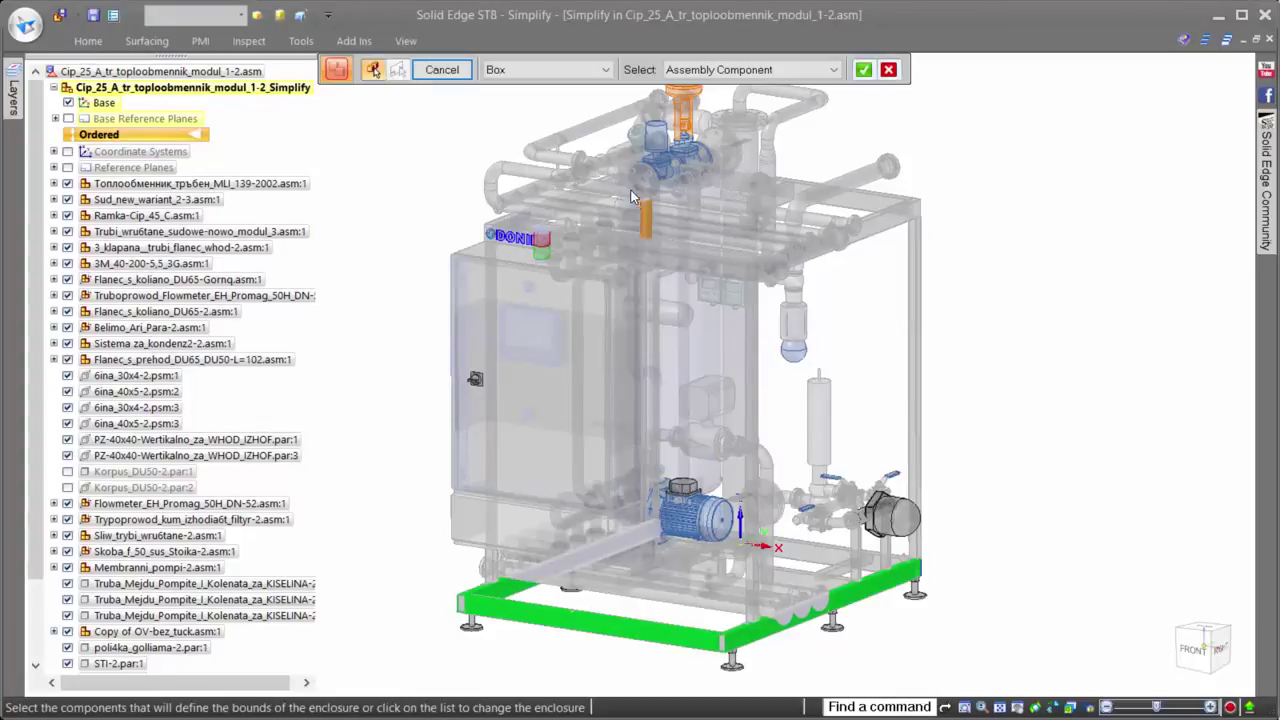
left_click(592, 122)
right_click(452, 131)
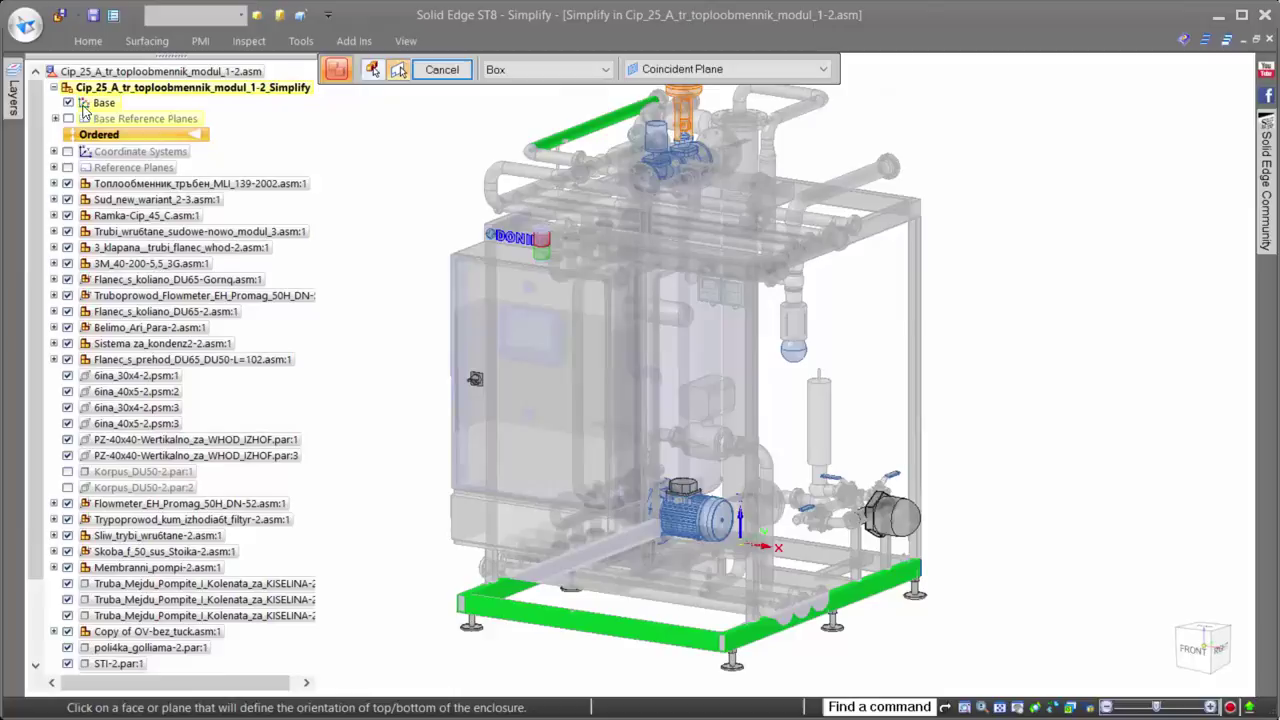
left_click(54, 118)
left_click(115, 134)
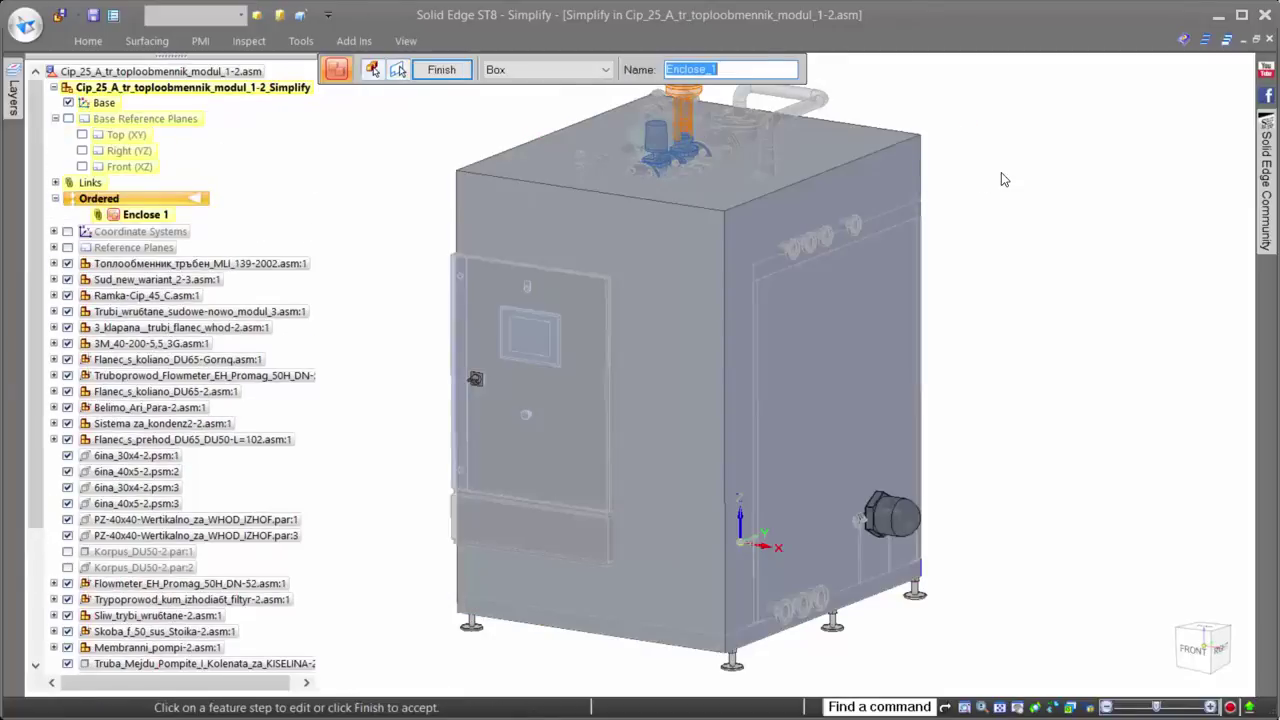
right_click(1001, 172)
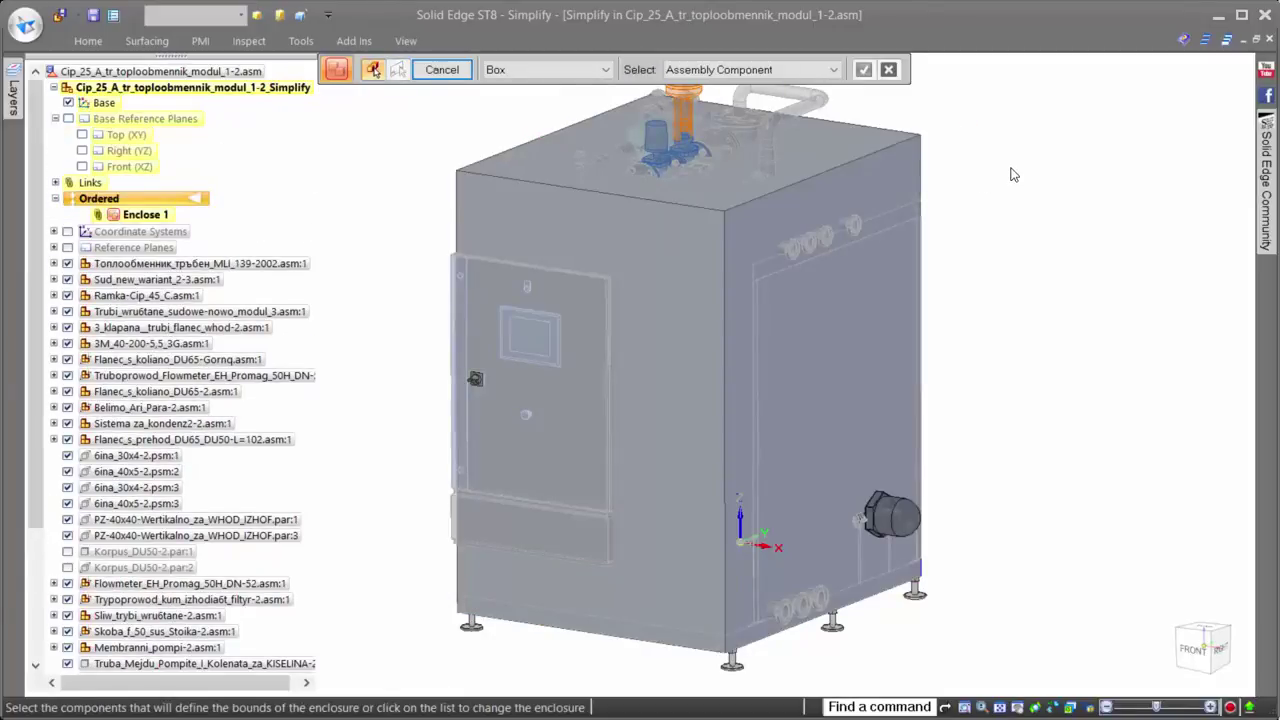
Step: Create an Inside Cylinder enclosure around the orange valve actuator on top of the module
scroll(1014, 165, "up", 5)
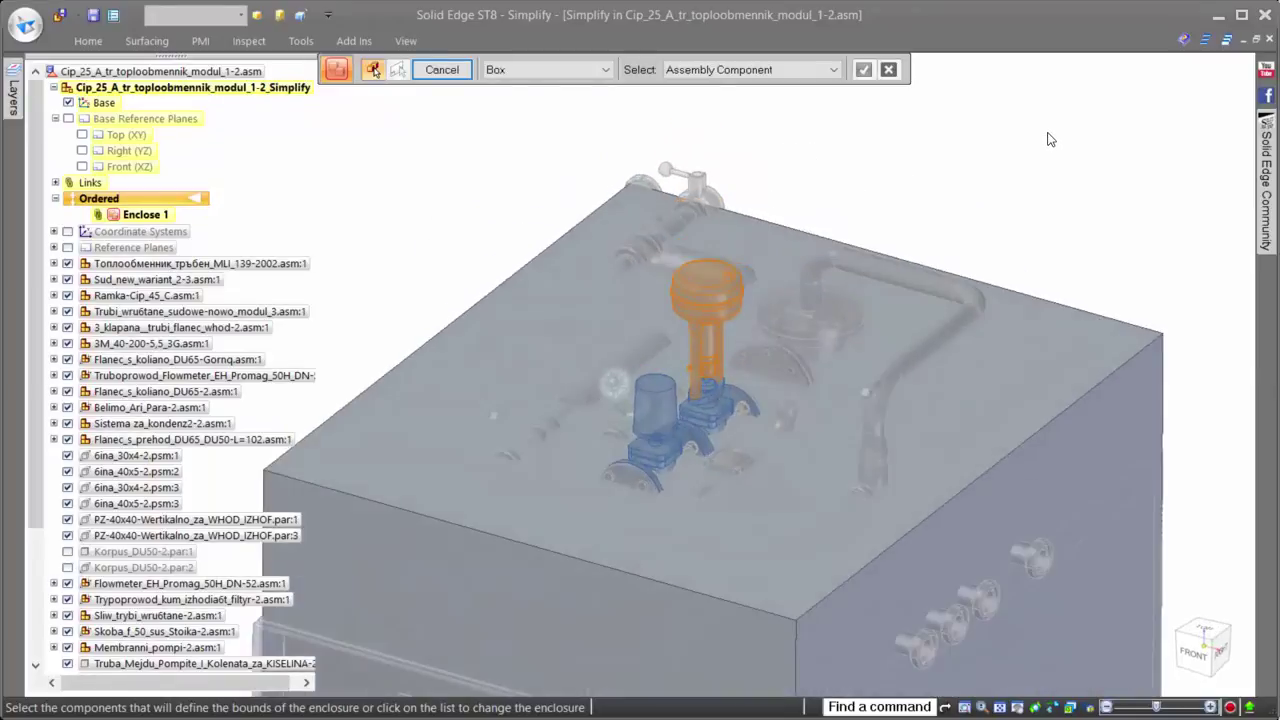
left_click(595, 70)
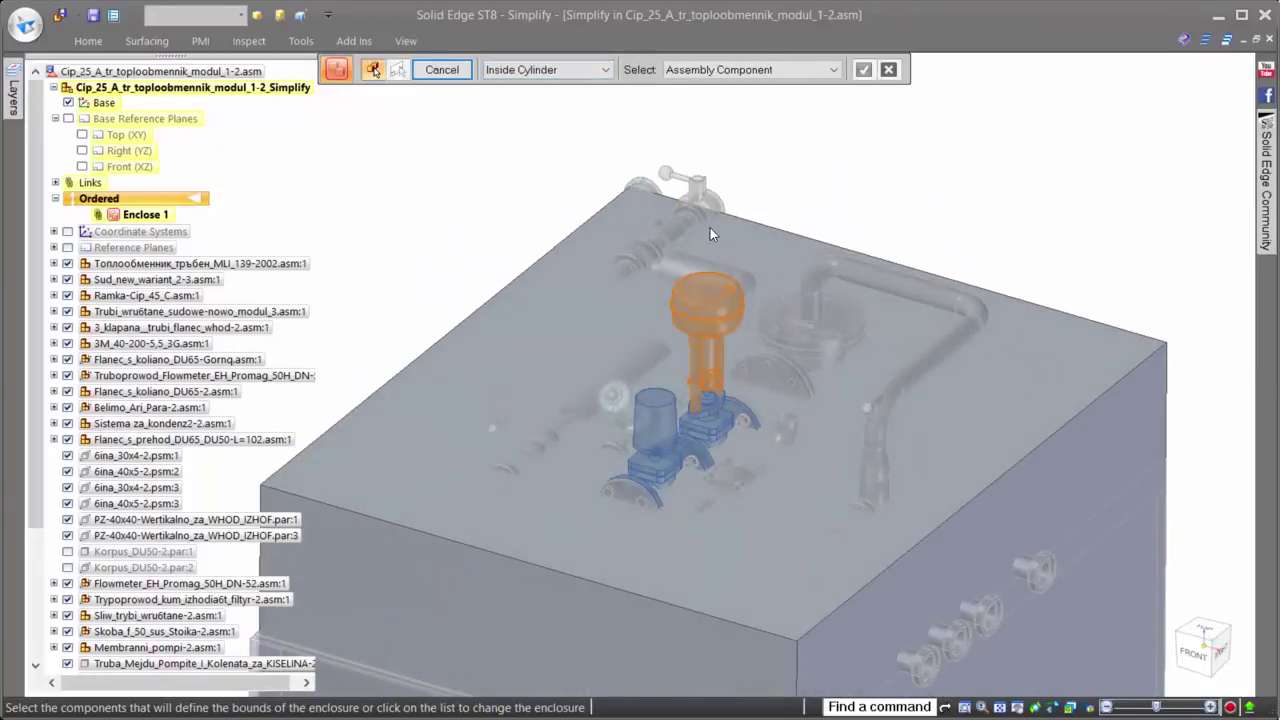
left_click(720, 314)
right_click(1023, 229)
left_click(1009, 383)
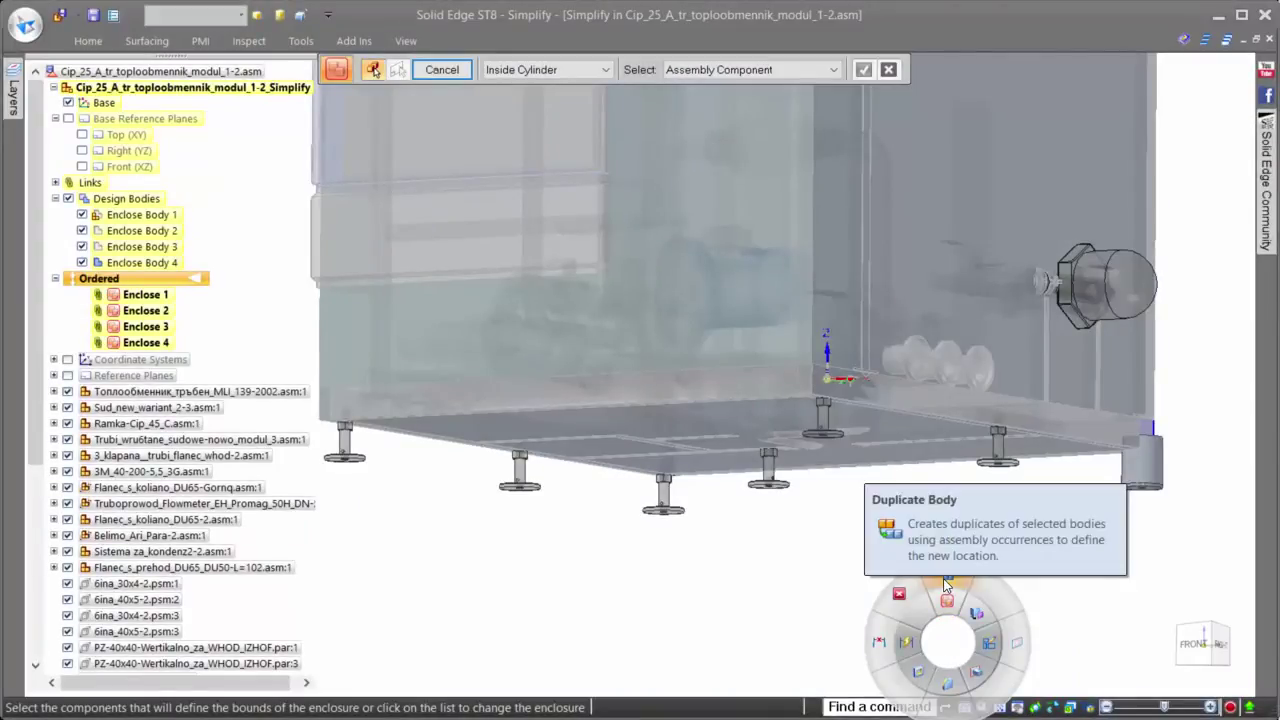
Step: Duplicate the cylindrical foot enclosure body onto all matching feet, using the enclosed foot as the reference component
left_click(947, 585)
left_click(1142, 462)
right_click(1106, 560)
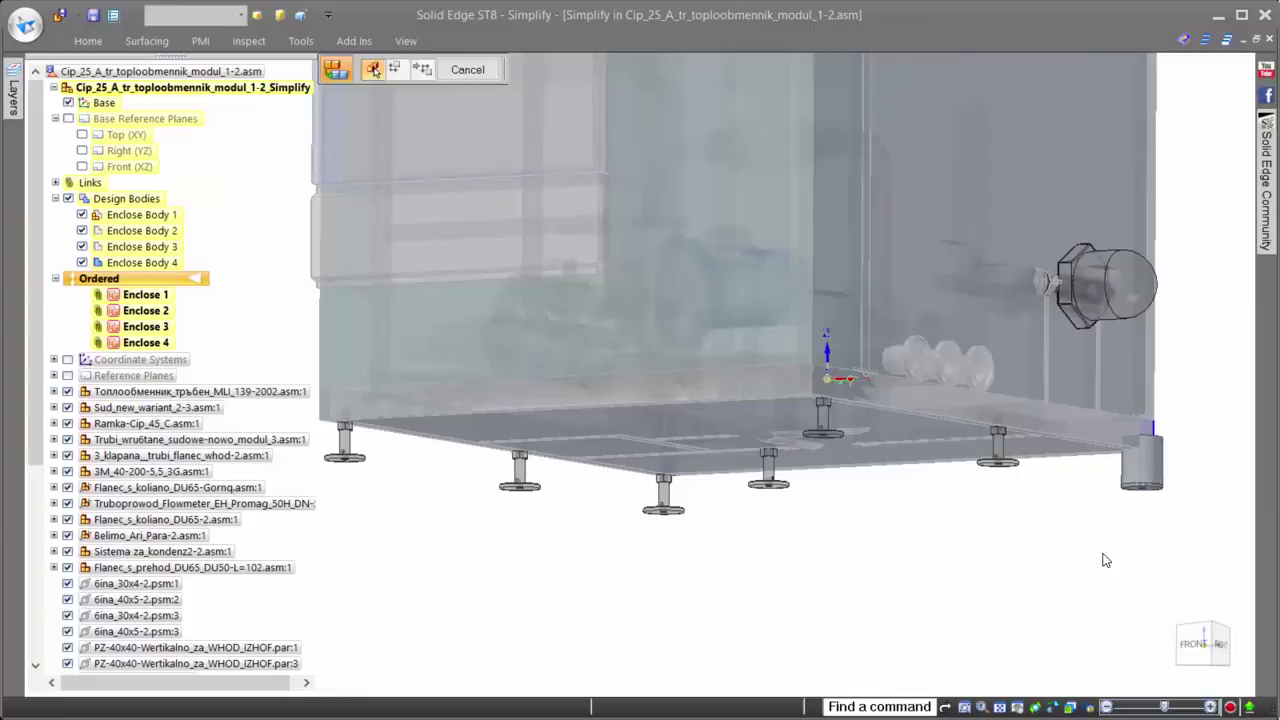
left_click(1142, 486)
right_click(1089, 574)
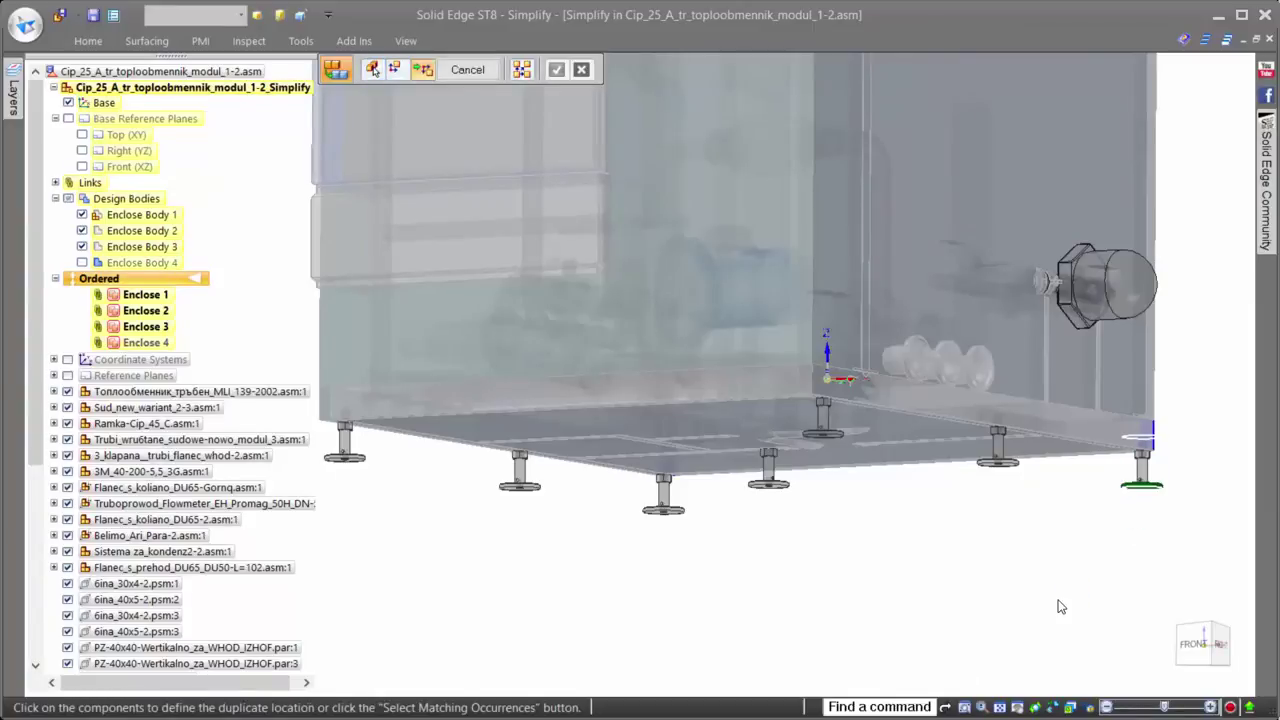
left_click(521, 69)
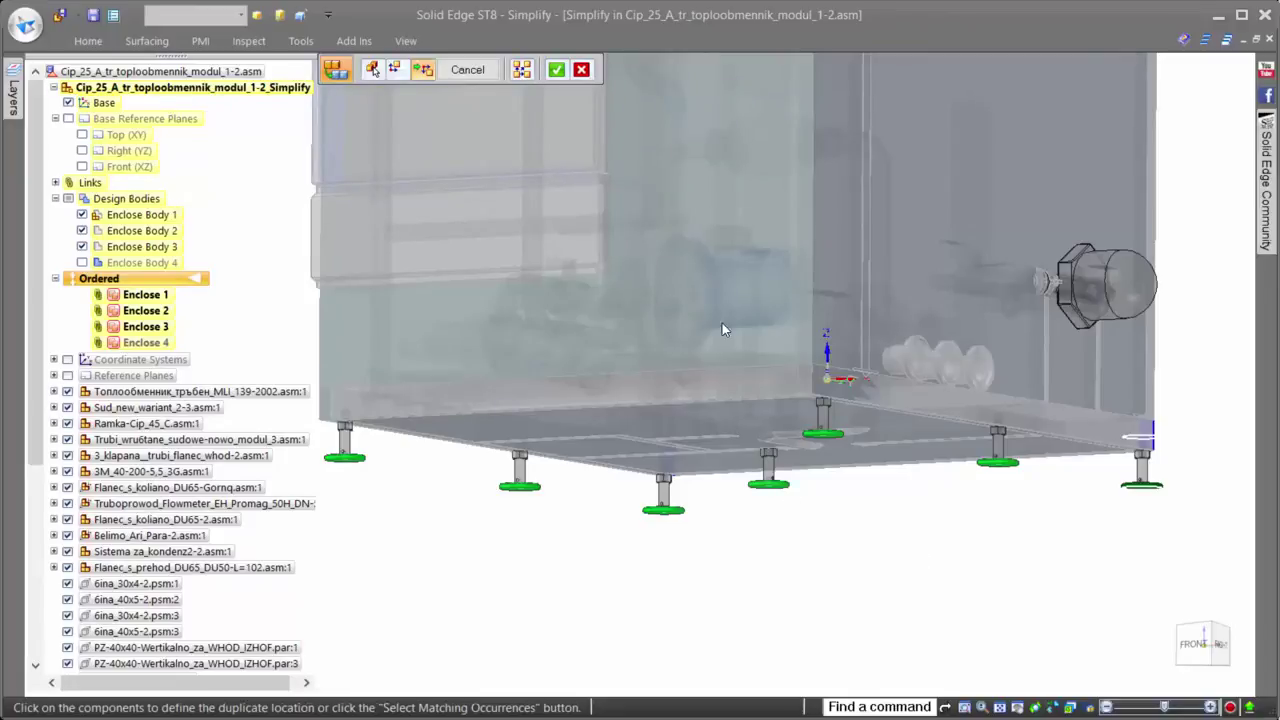
left_click(556, 69)
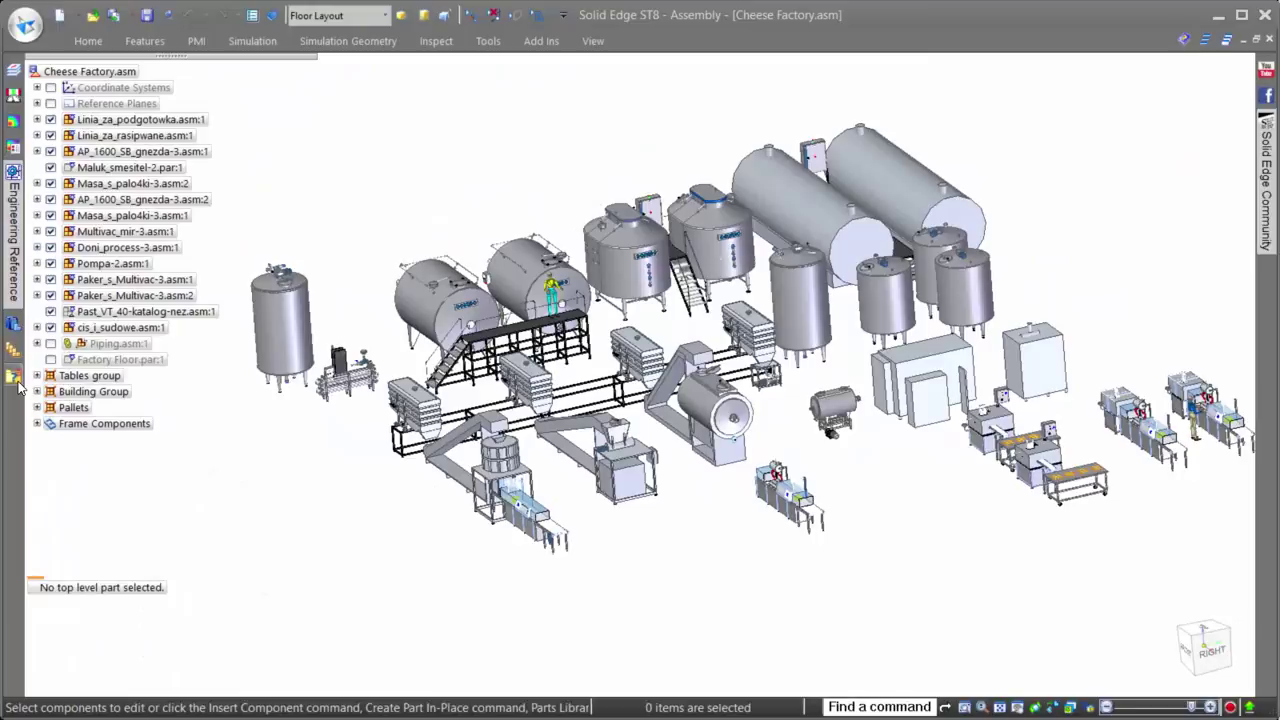
Step: Activate the Holding Tanks zone and resize its boundary to exclude the access platform and stairs
left_click(13, 378)
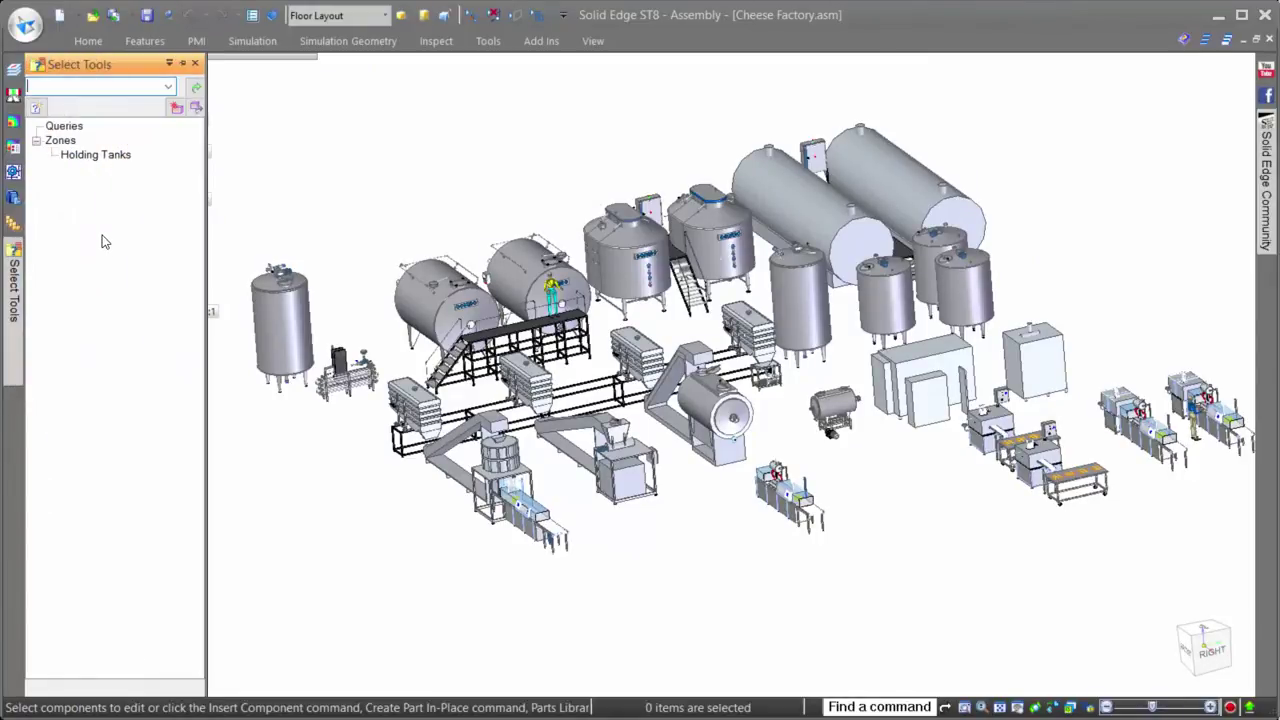
double_click(95, 154)
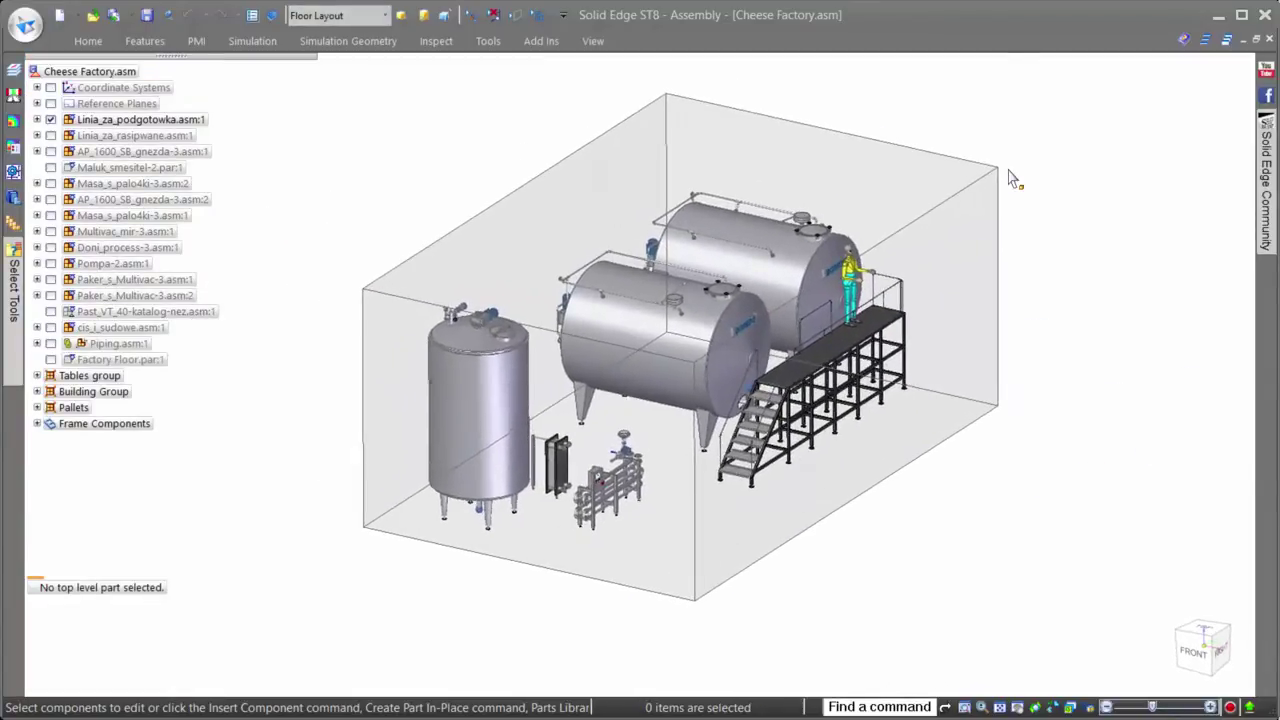
left_click(1005, 318)
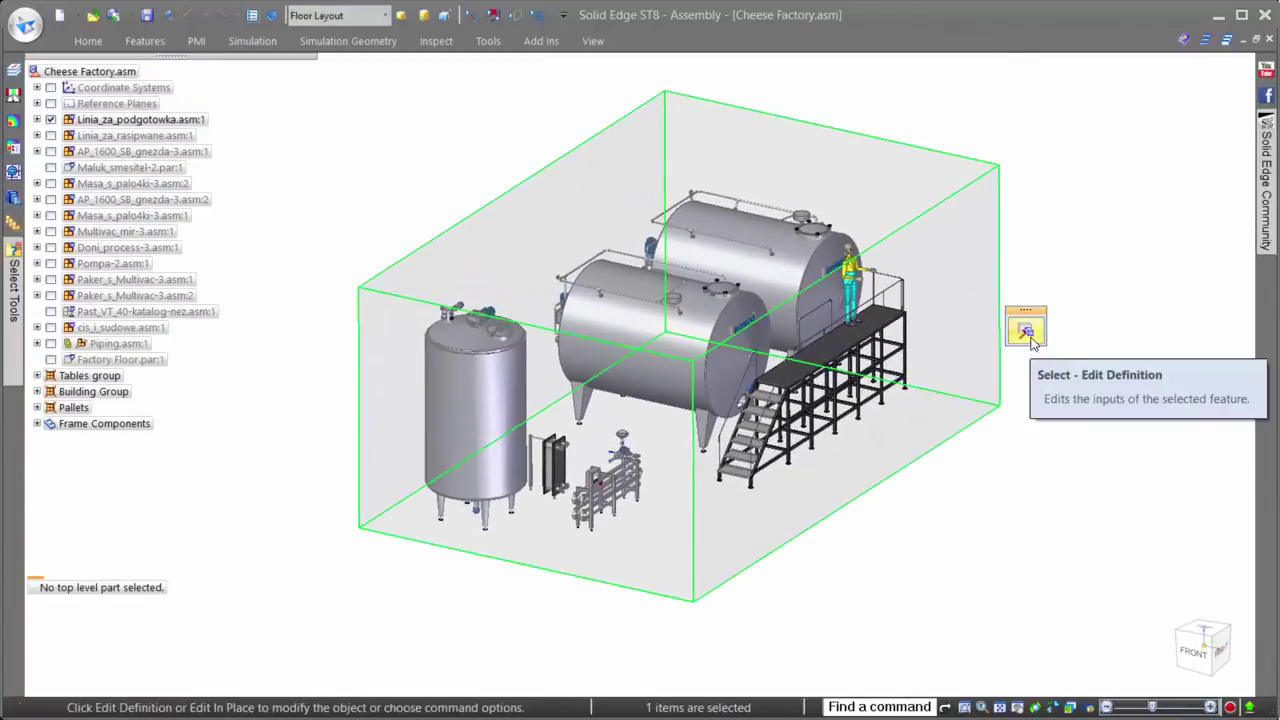
left_click(1018, 322)
left_click(397, 70)
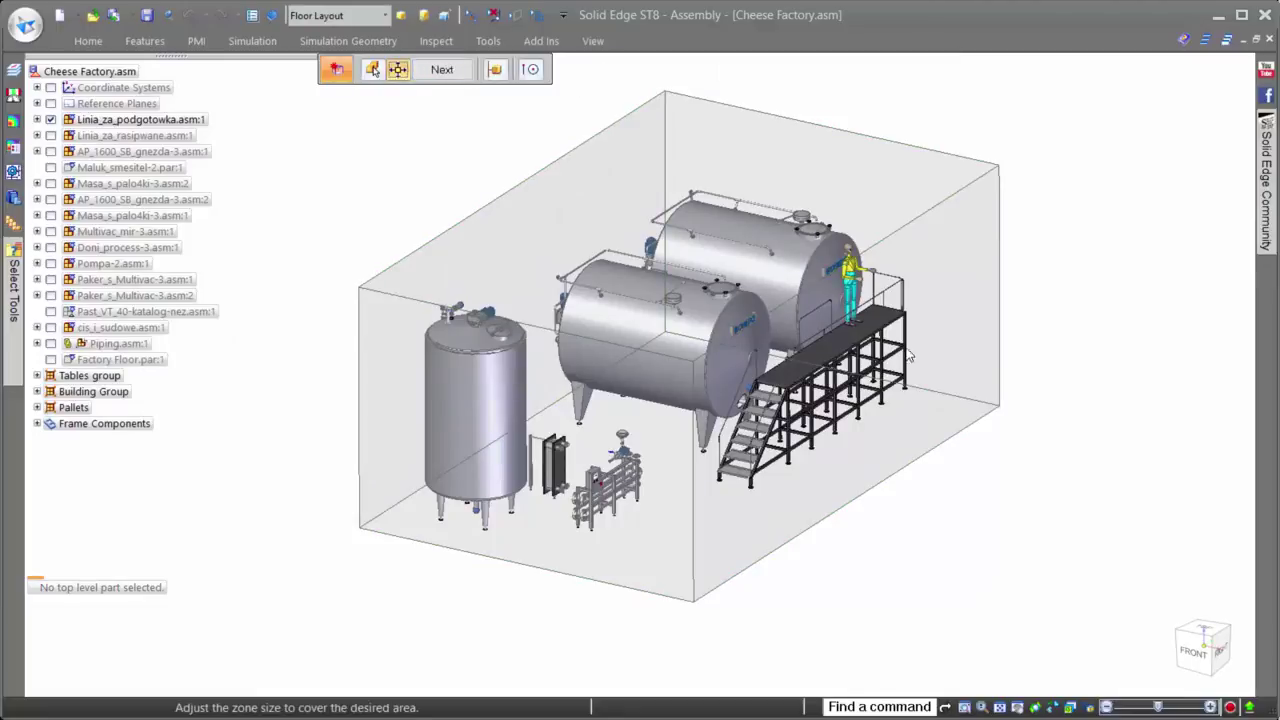
left_click(978, 342)
middle_click_drag(973, 343, 948, 319)
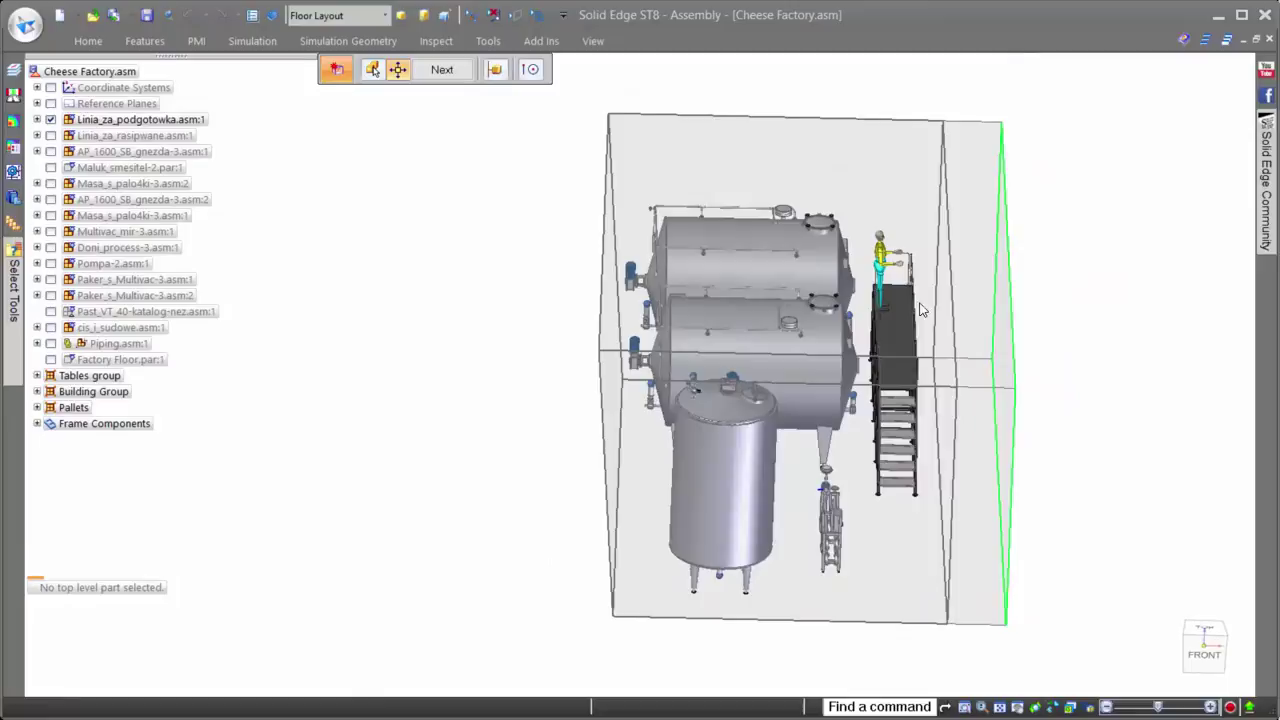
key("ctrl+i")
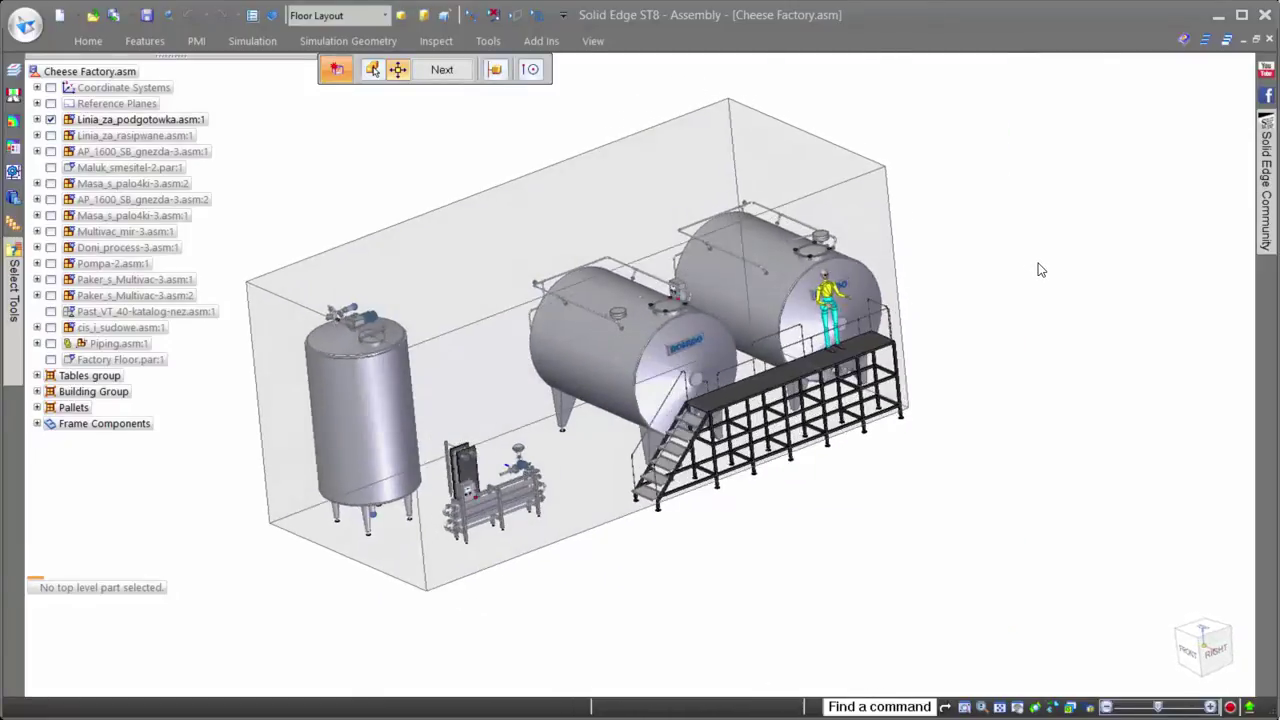
right_click(1035, 264)
right_click(1035, 264)
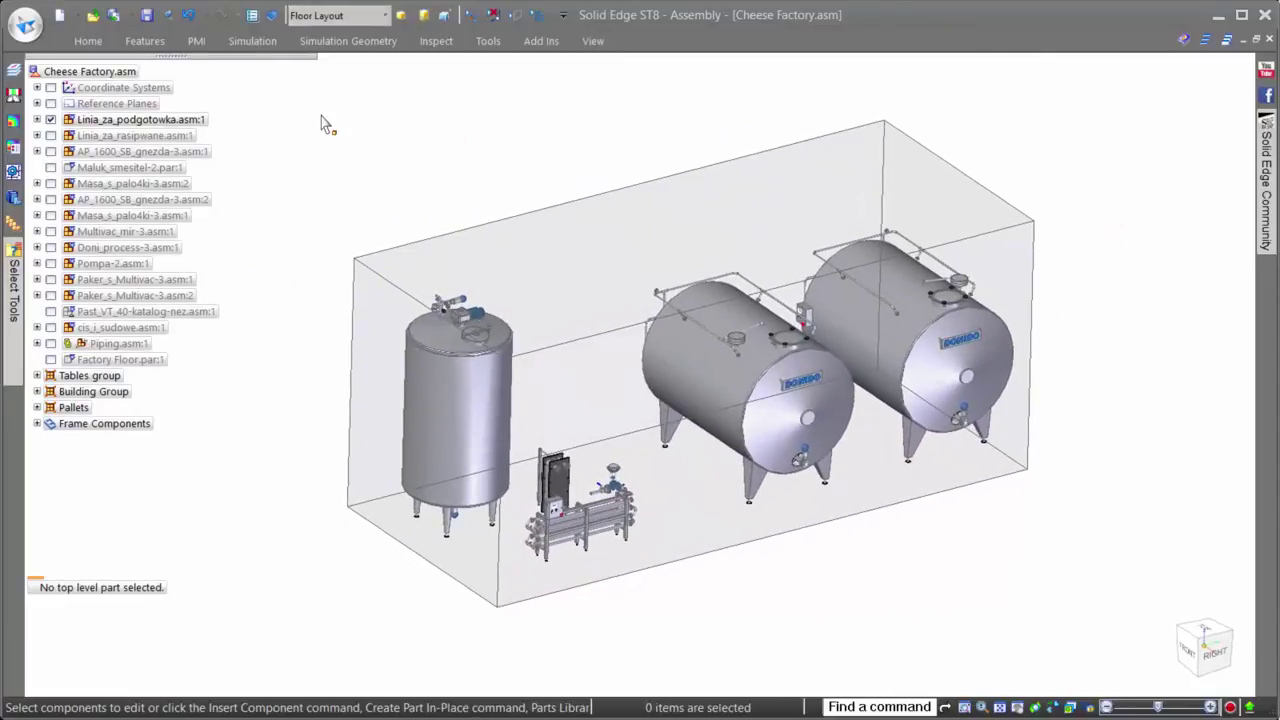
Step: Review the zone choices offered for opening Cheese Factory.asm and leave without opening the file
left_click(93, 15)
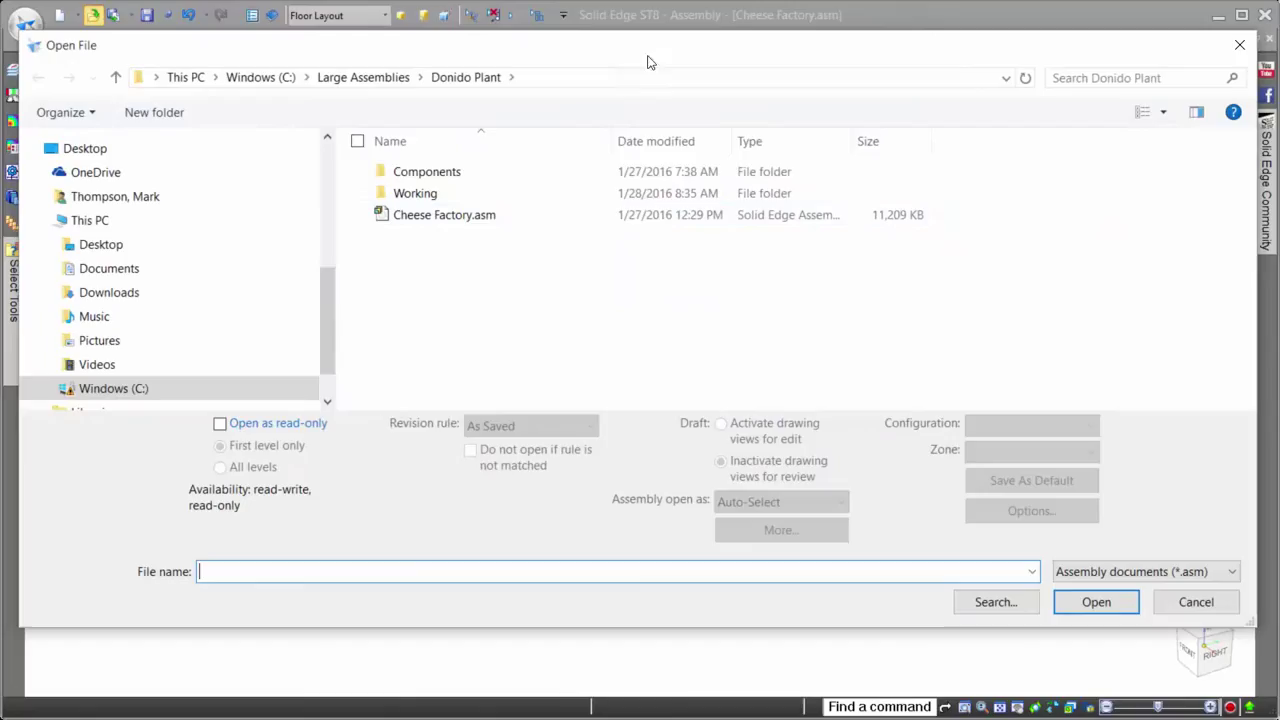
left_click(466, 216)
left_click(1093, 453)
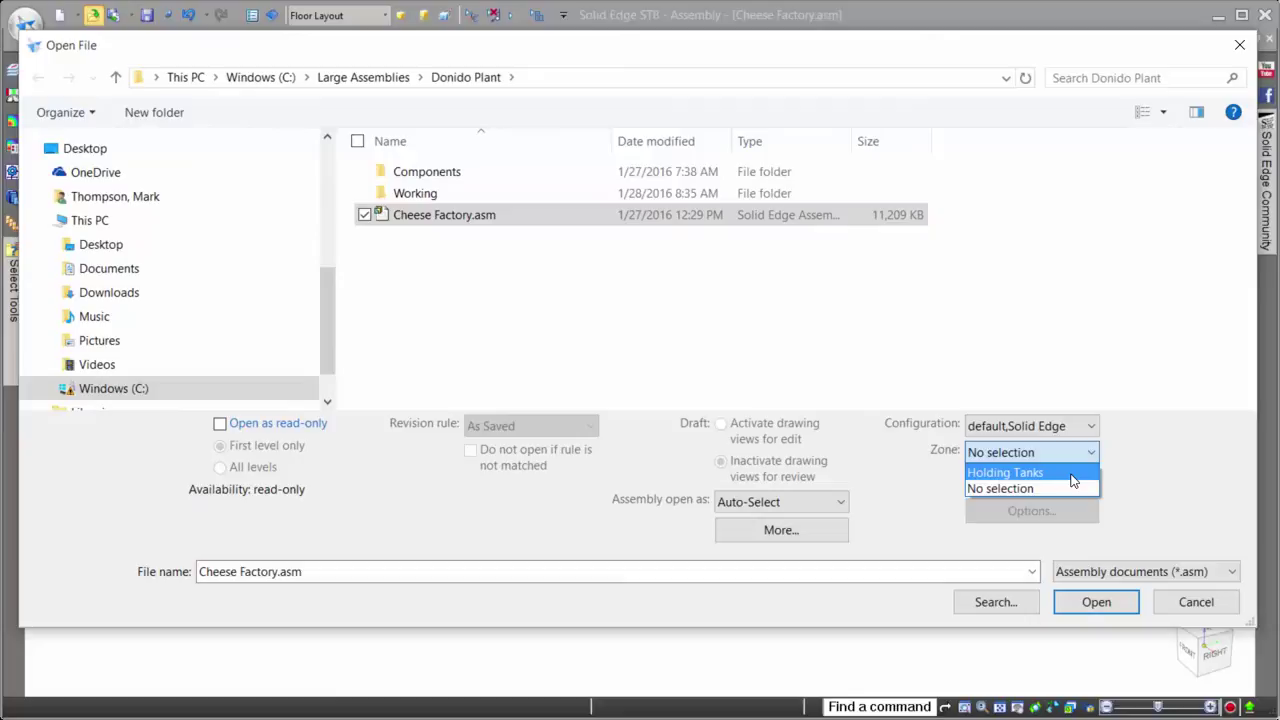
left_click(1190, 475)
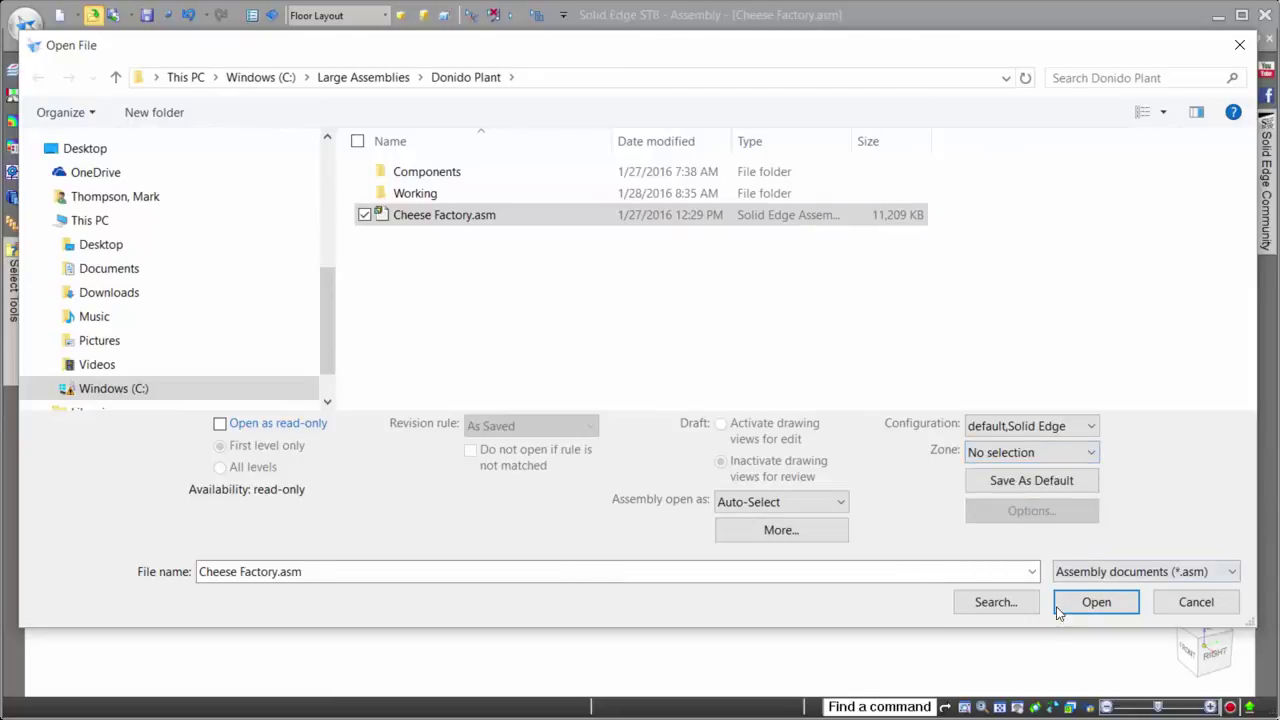
left_click(1196, 603)
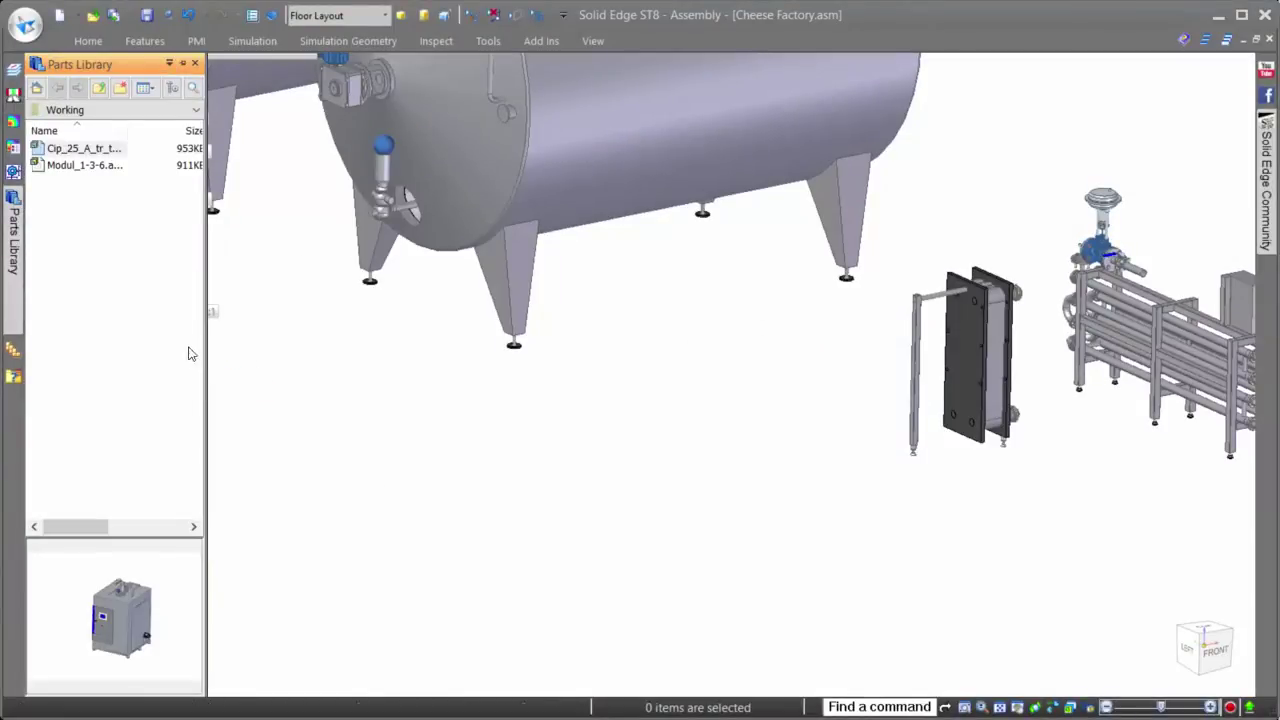
Step: Place the Cip_25_A_tr_toploobmennik_modul_1-2 assembly on the floor beside the tank and switch it to its designed assembly
left_click(67, 149)
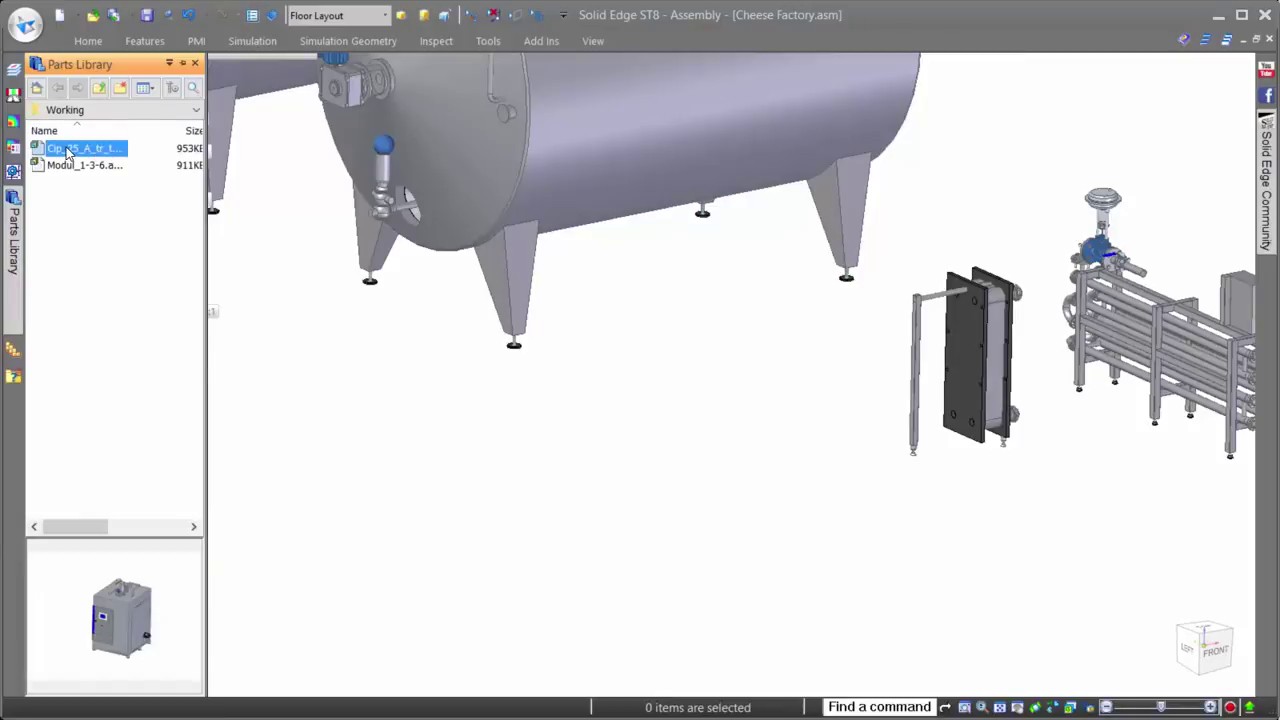
left_click_drag(230, 215, 748, 460)
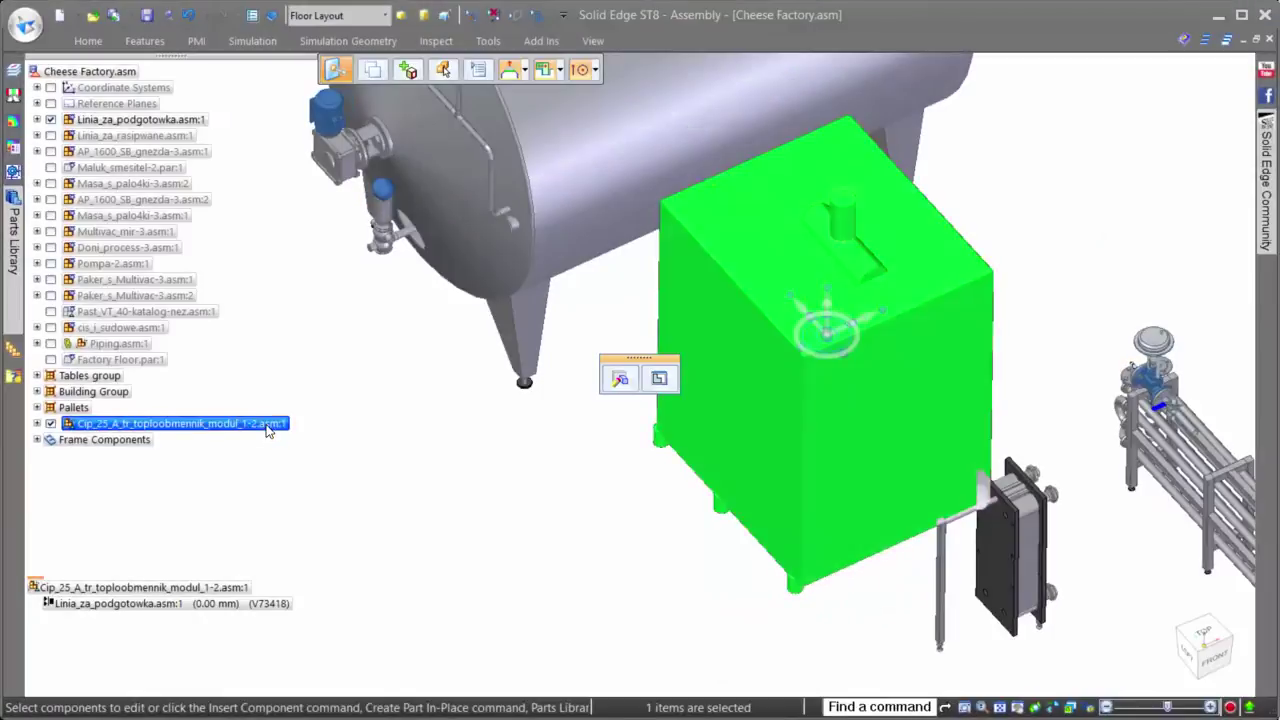
right_click(268, 430)
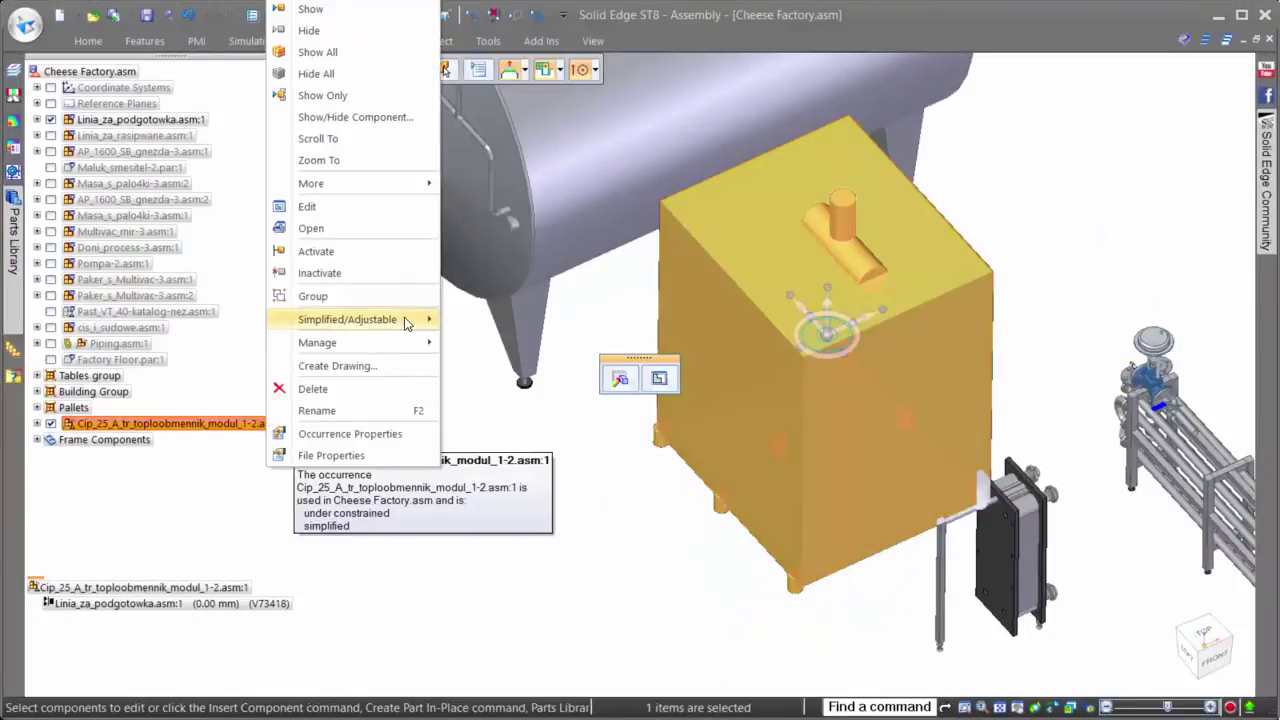
mouse_move(409, 320)
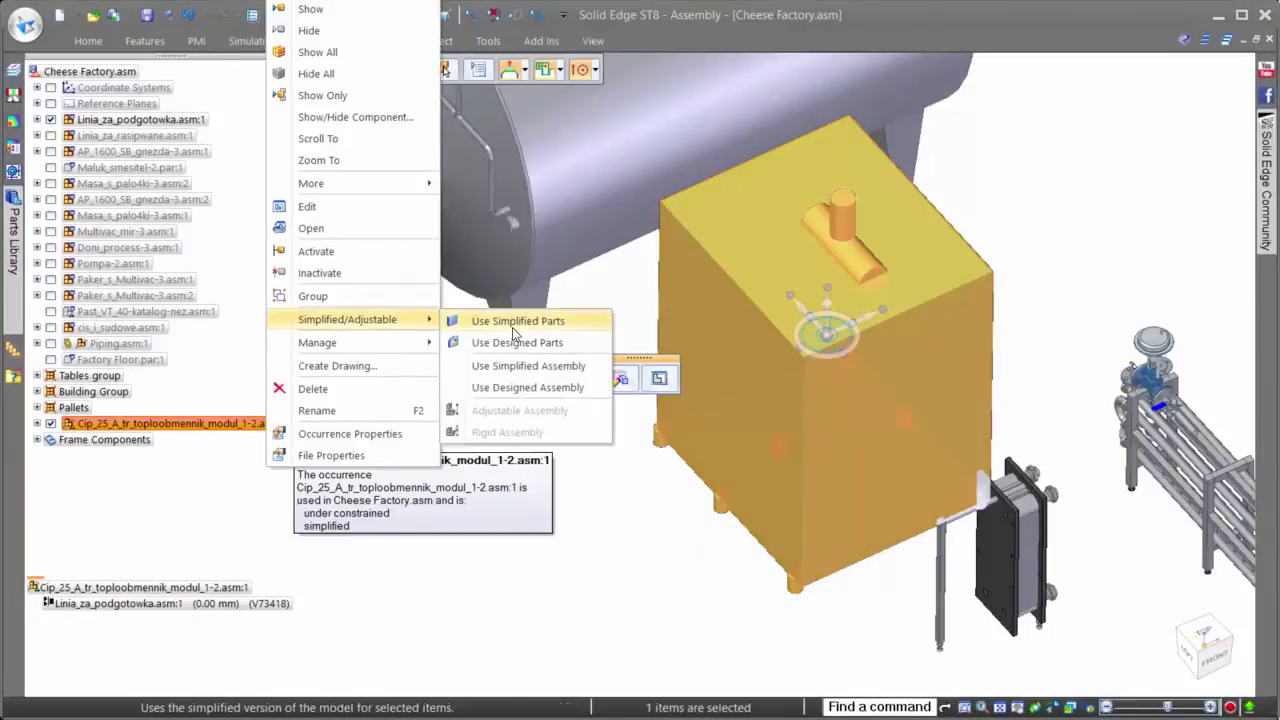
left_click(530, 389)
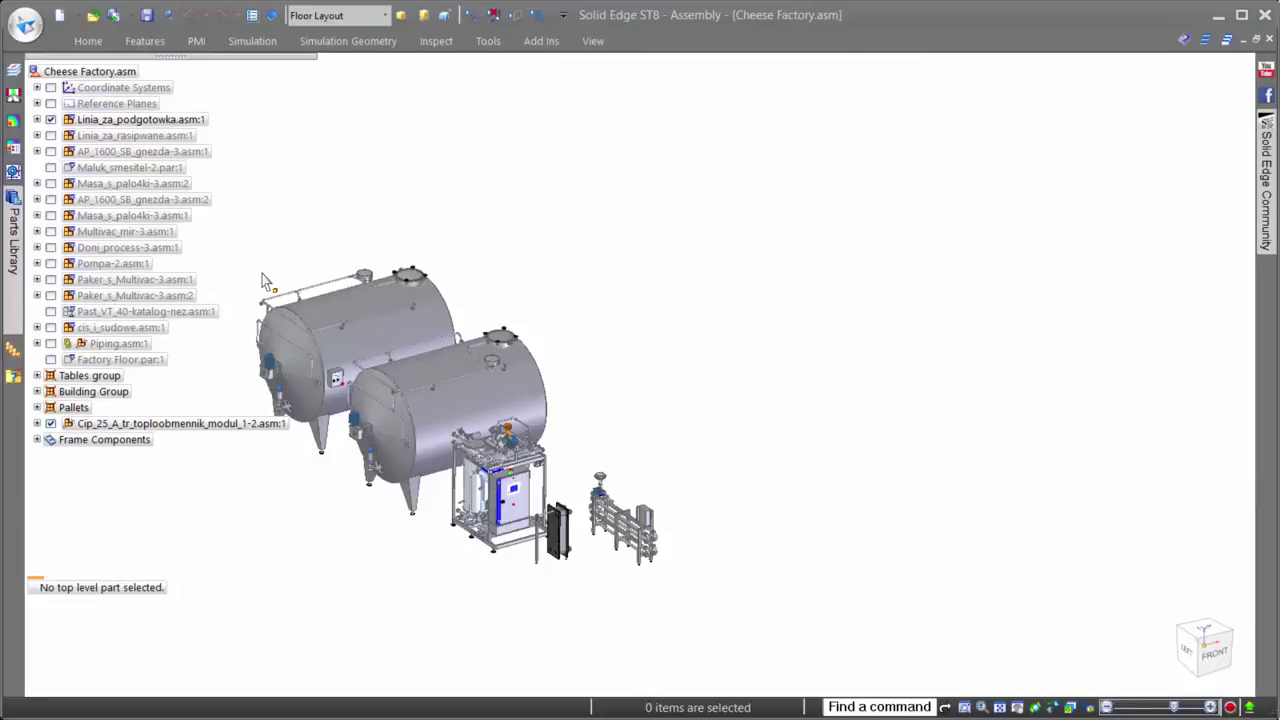
Step: Create and run a query named Packaging that finds all assembly parts whose Category contains "packaging"
mouse_move(12, 378)
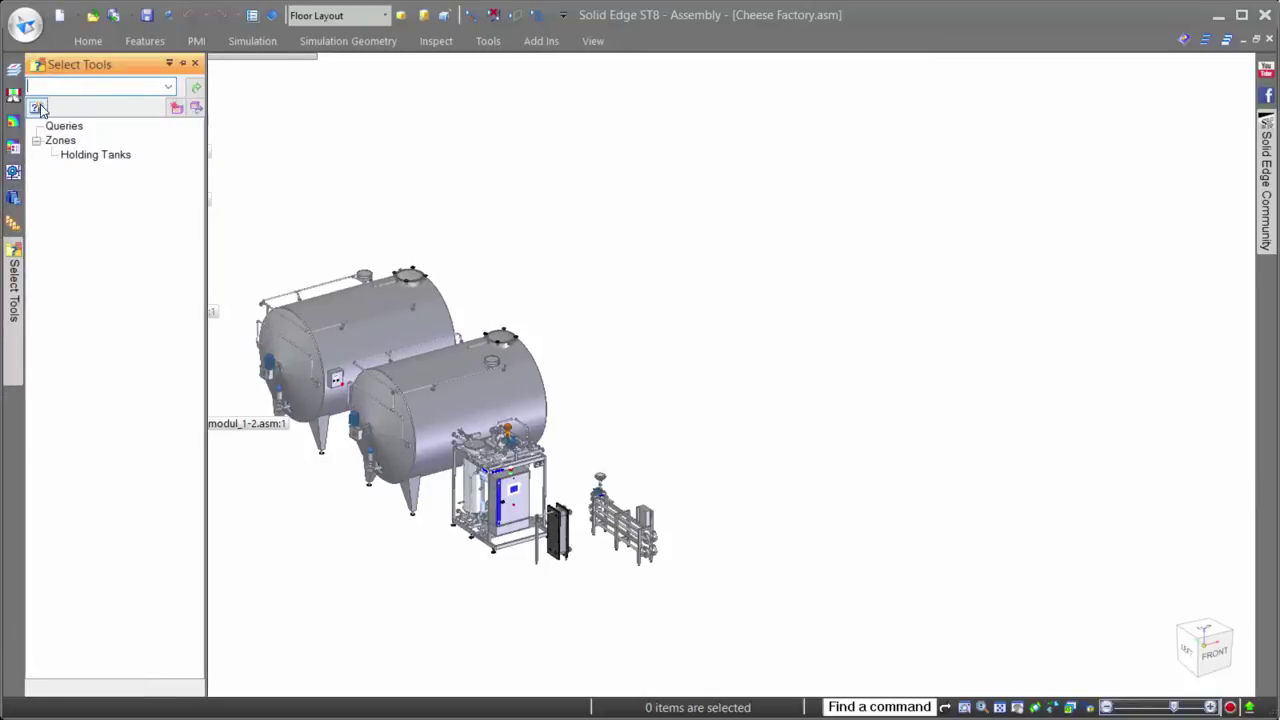
left_click(38, 107)
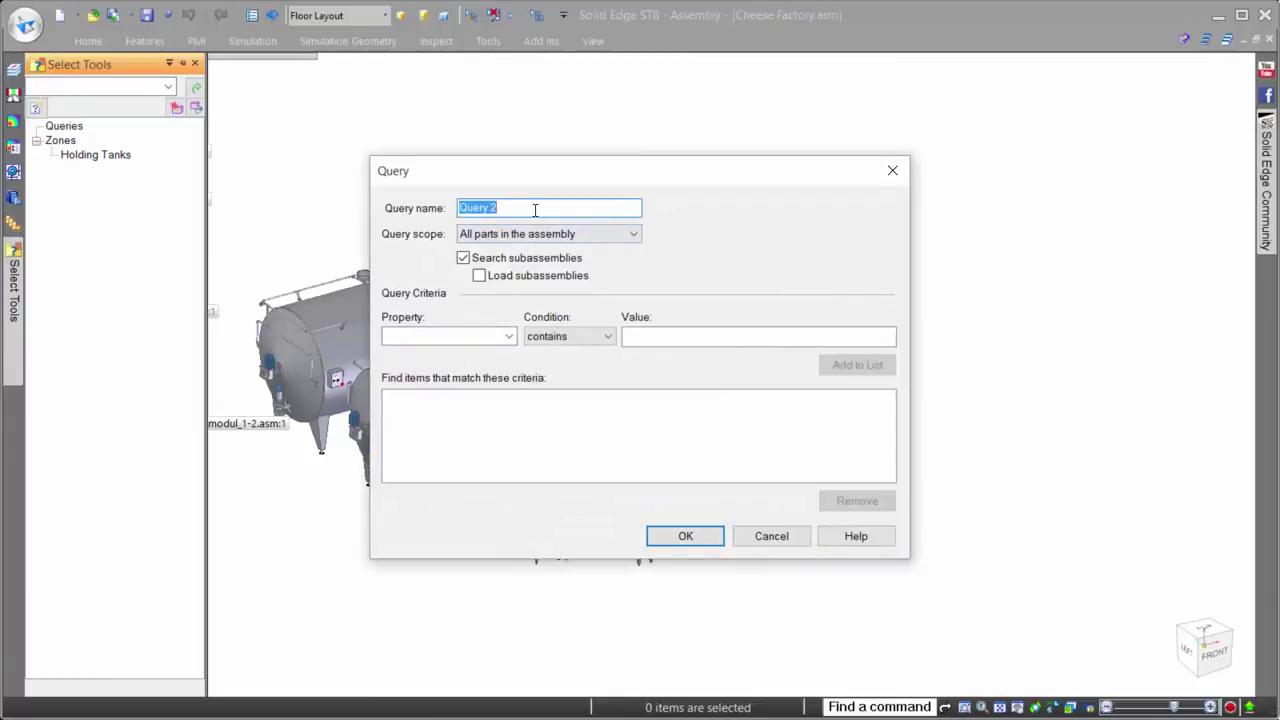
type("Packaging")
left_click(509, 336)
left_click(457, 369)
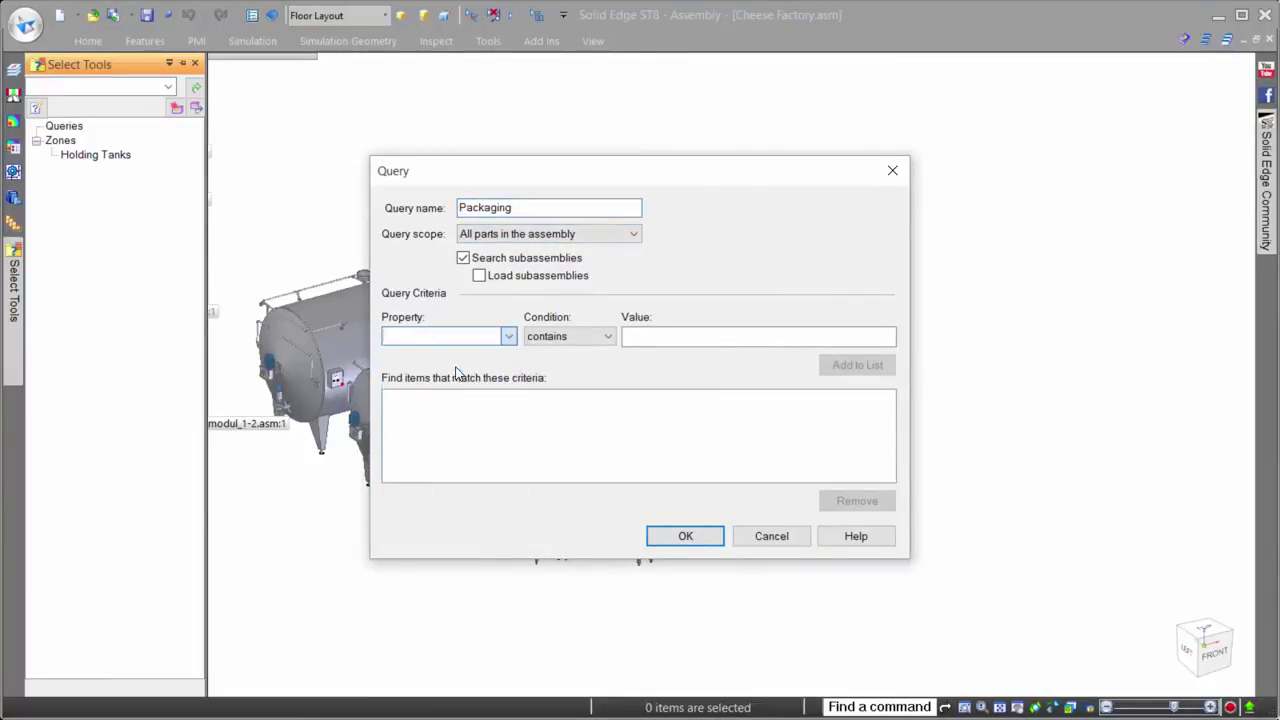
left_click(666, 336)
type("packaging")
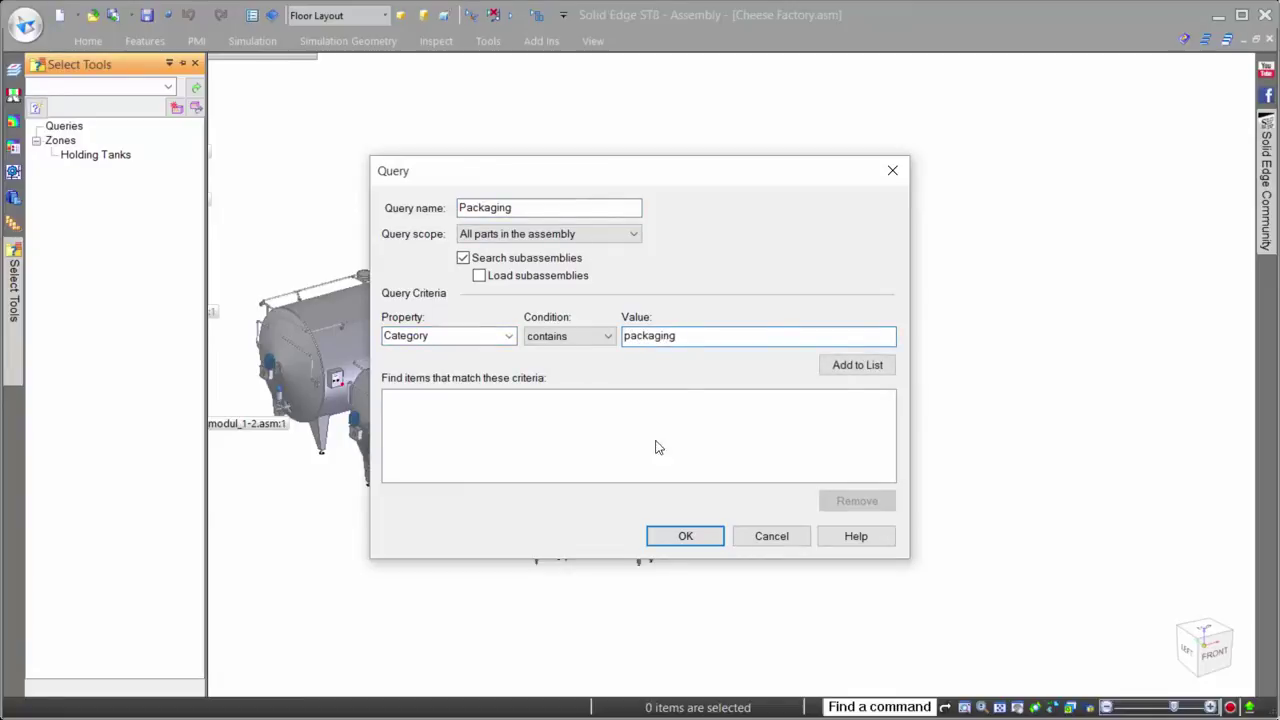
left_click(857, 366)
left_click(685, 536)
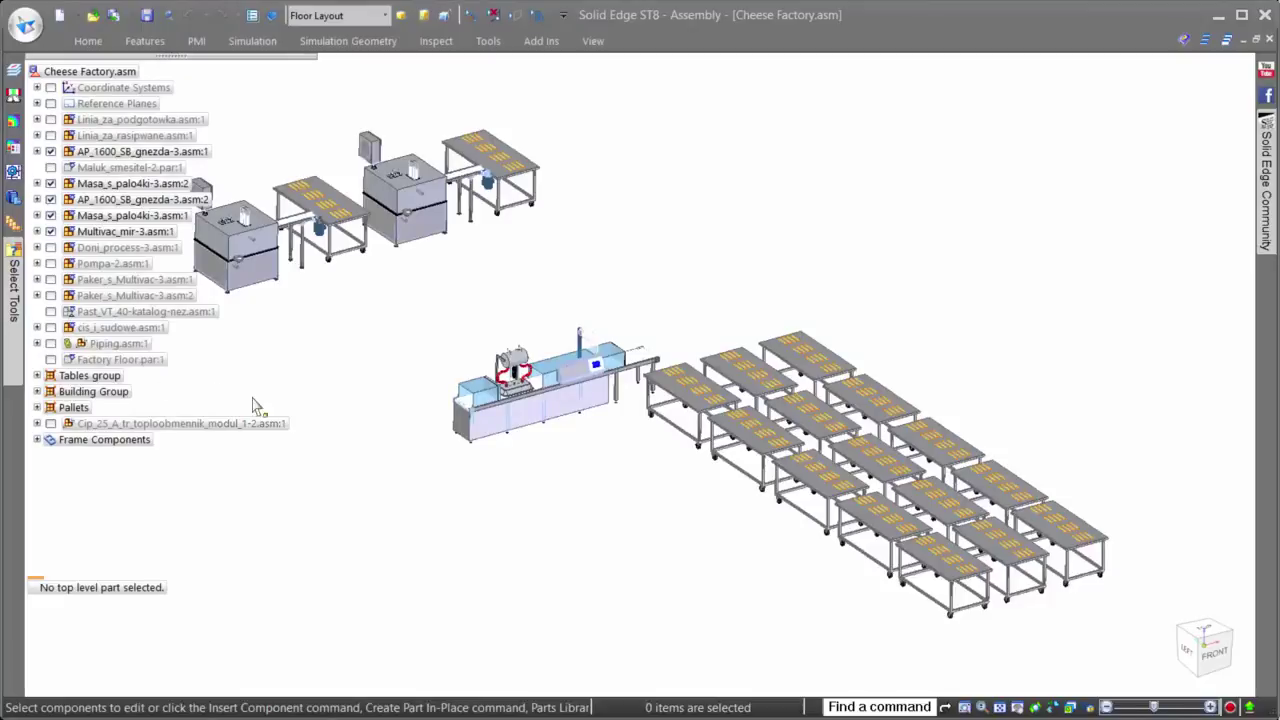
Step: Show Factory Floor.par and copy the Multivac_mir-3.asm machine 2000 mm along the floor, away from the block of tables
left_click(51, 359)
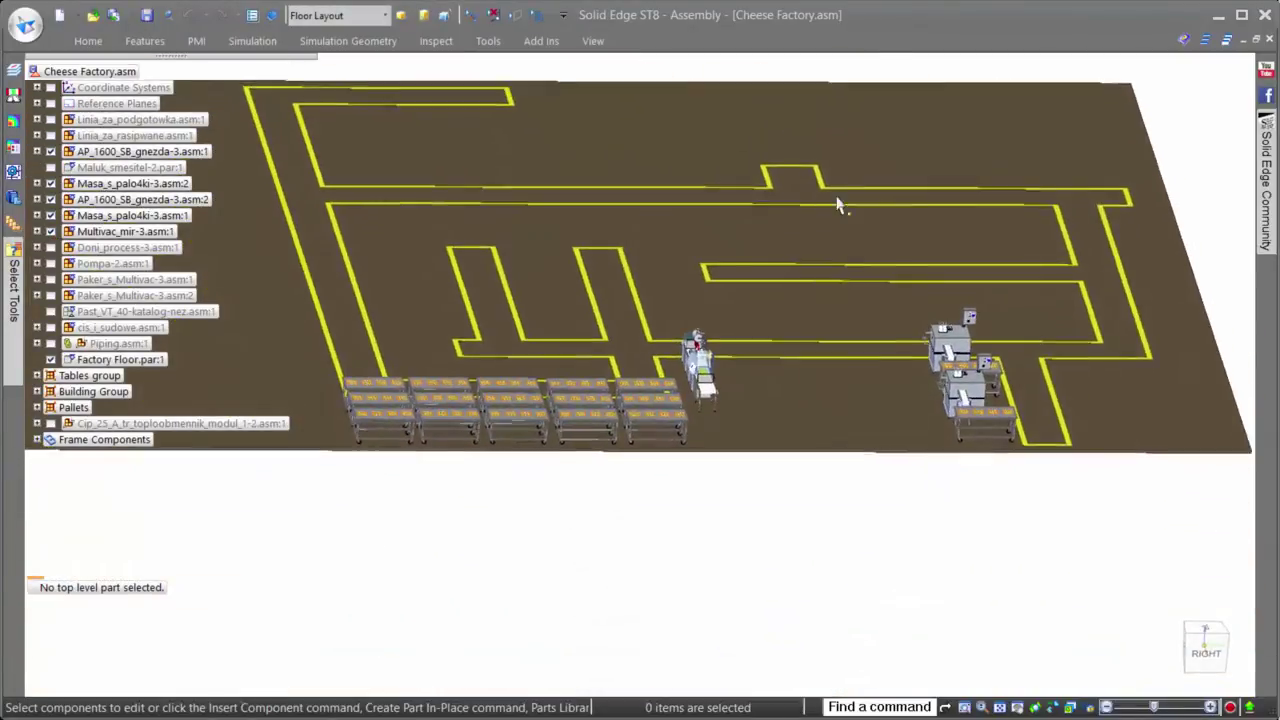
left_click(868, 440)
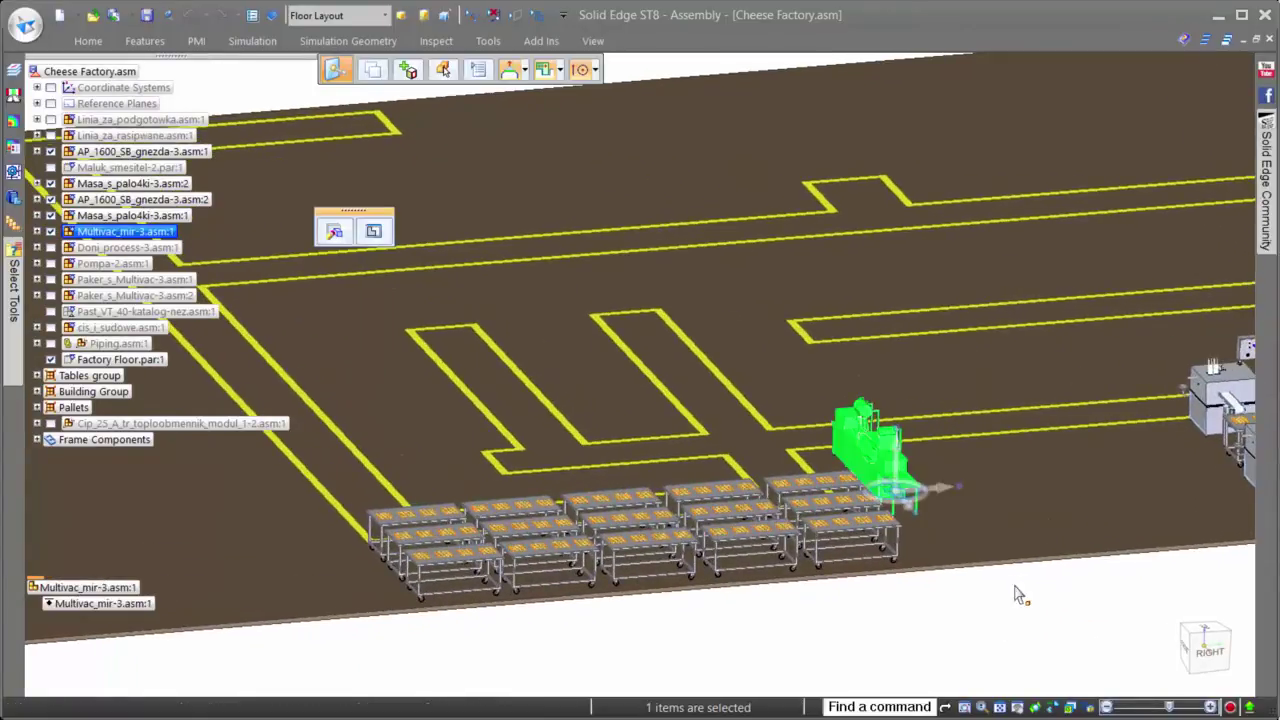
scroll(971, 629, "up", 3)
key("Left")
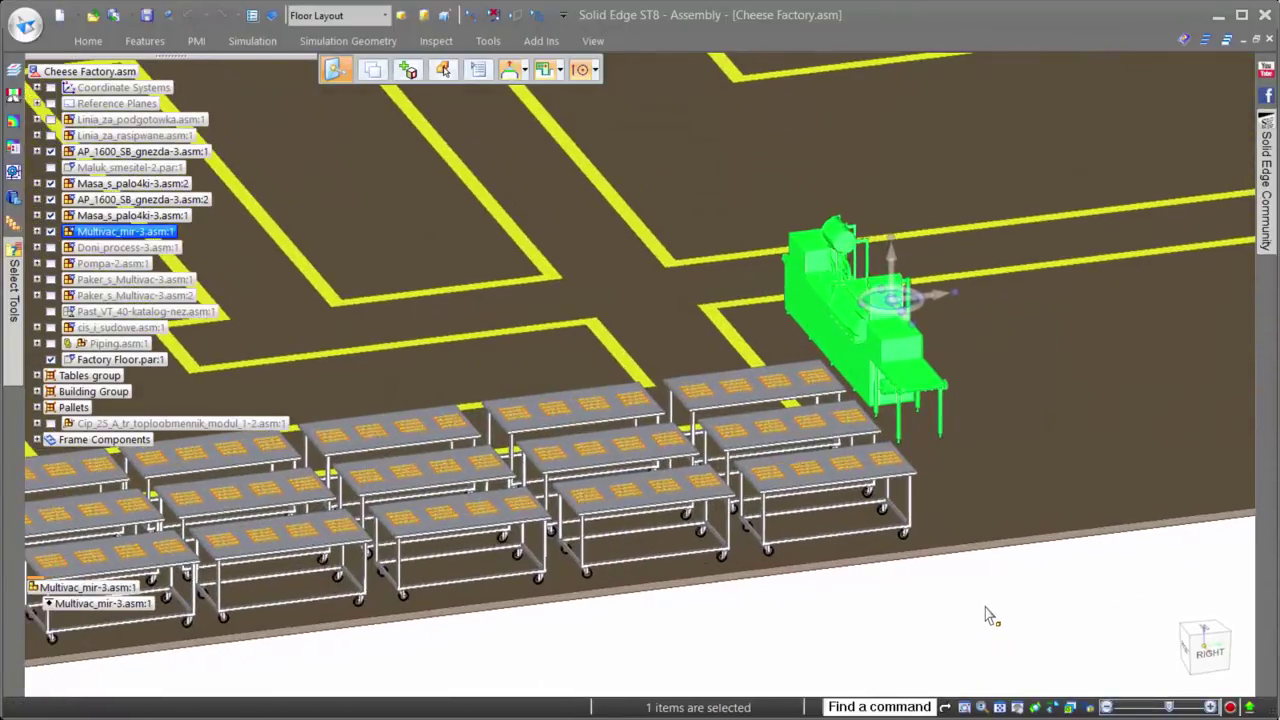
key("Left")
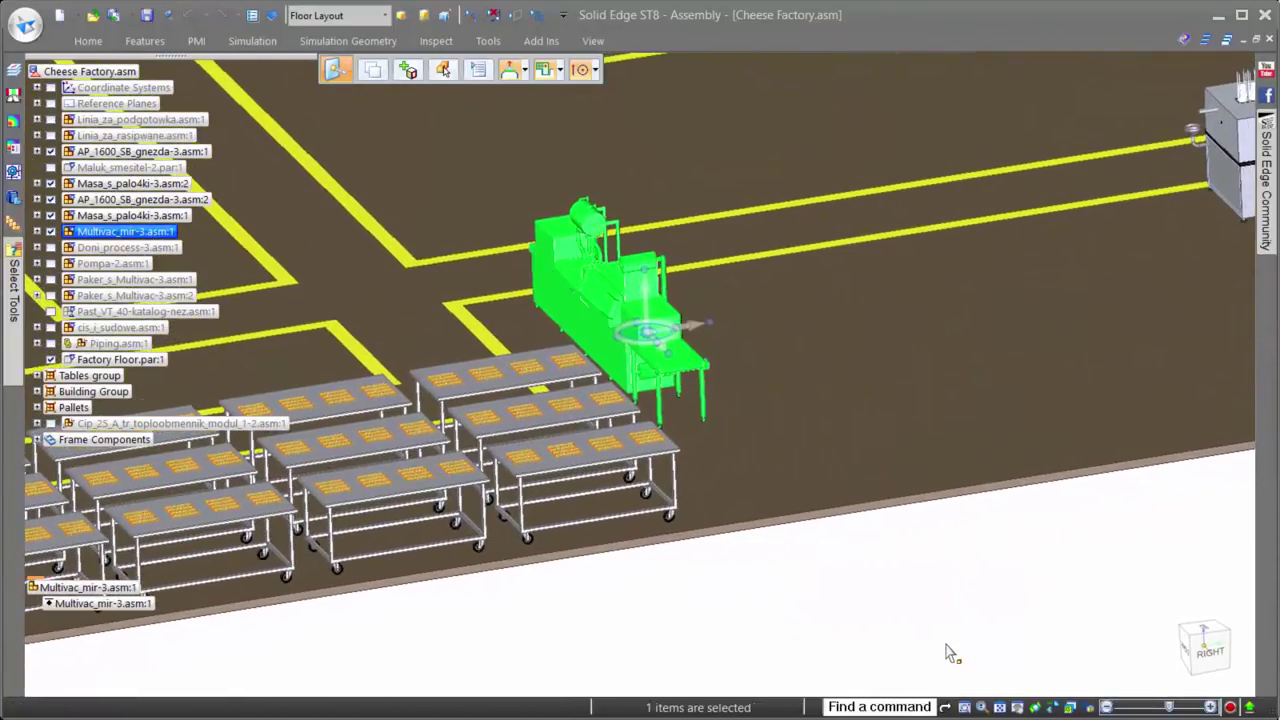
left_click(372, 70)
left_click(708, 334)
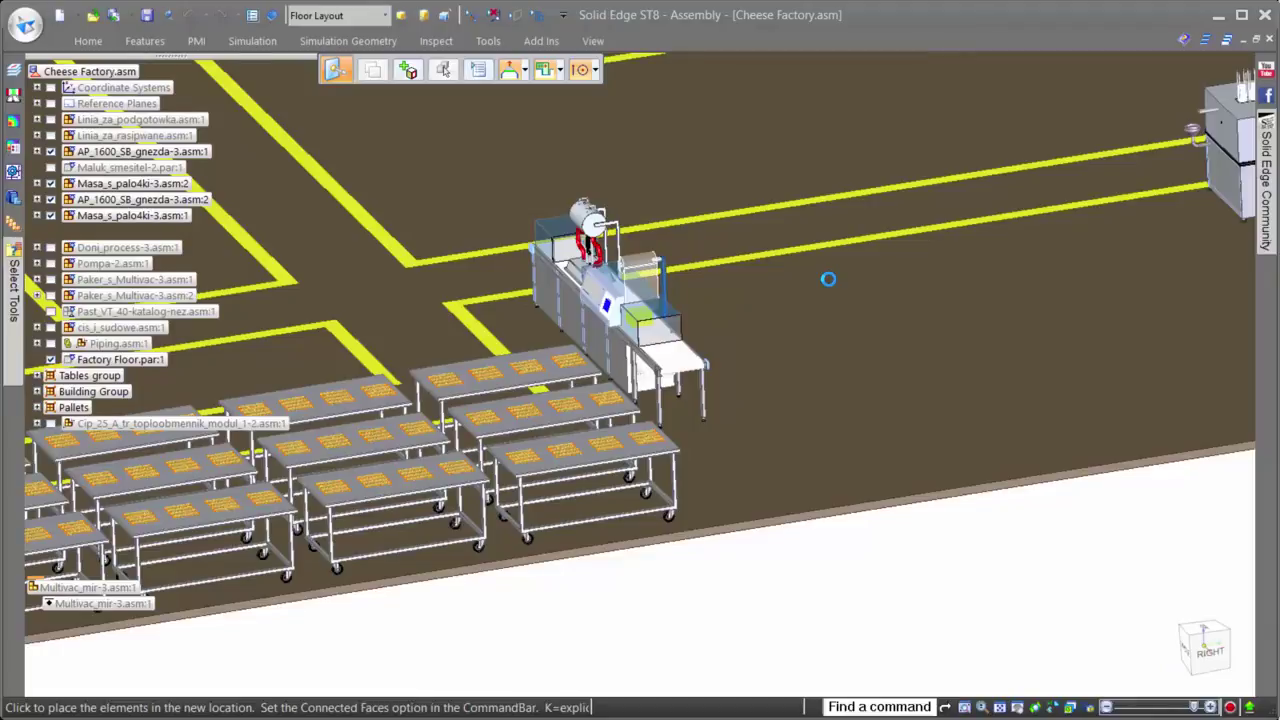
left_click(828, 280)
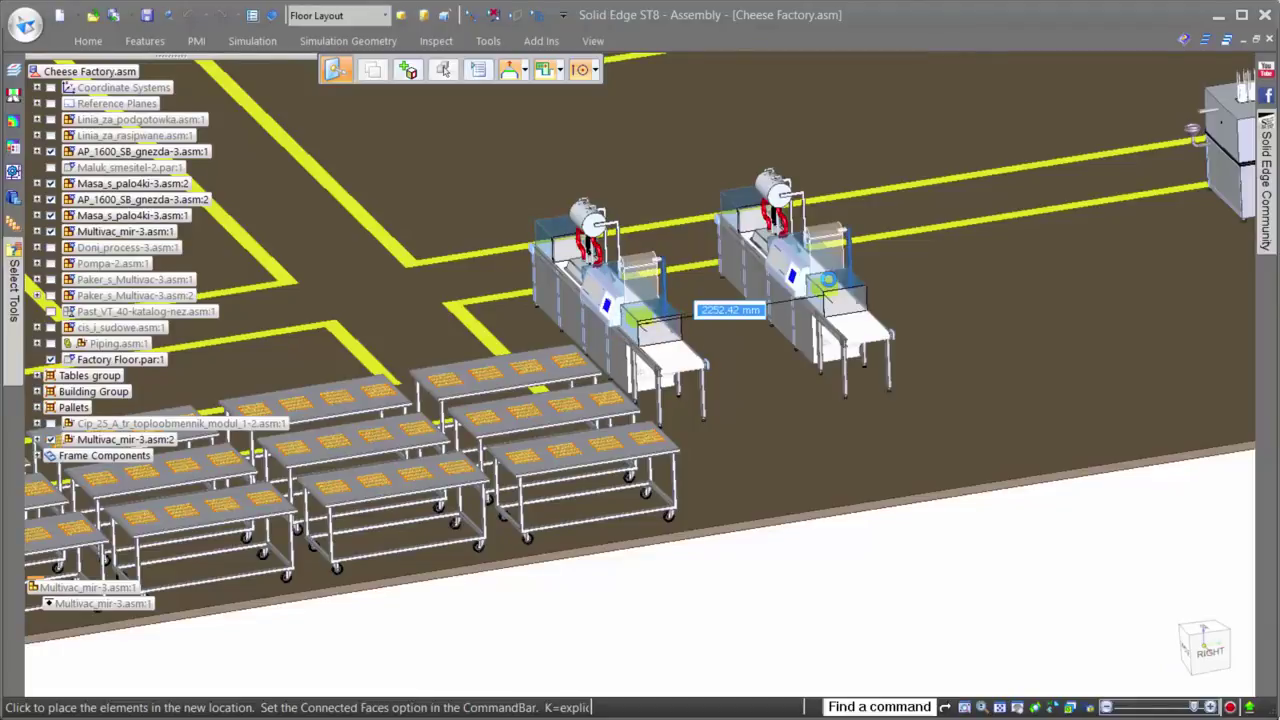
type("2000")
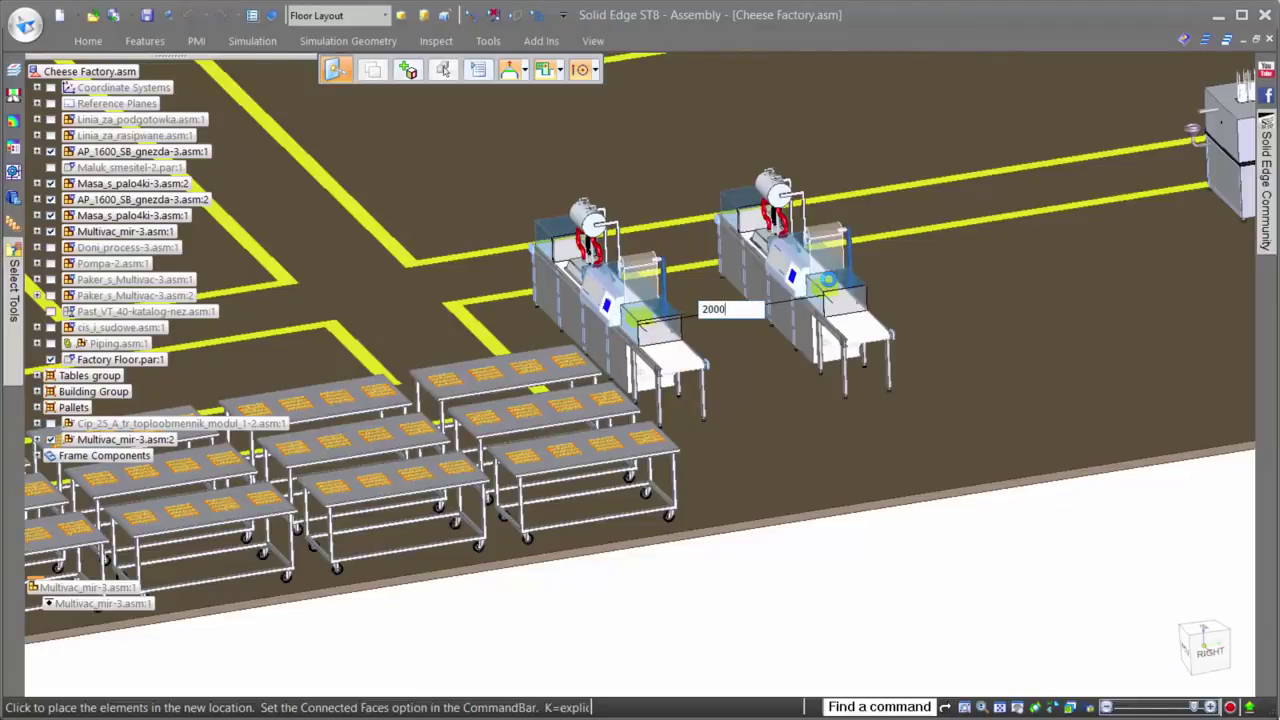
key("Return")
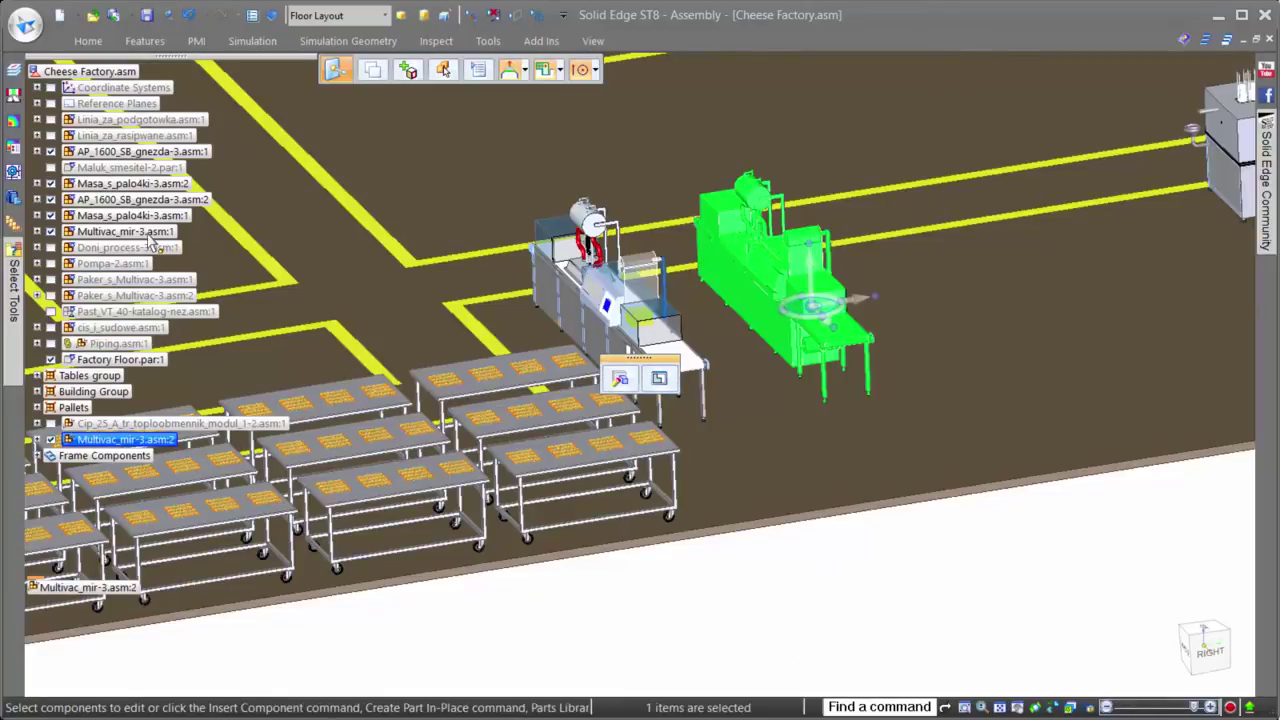
Step: Copy the original Multivac_mir-3.asm machine and its duplicate together 4000 mm along the same direction
left_click(148, 234, "ctrl")
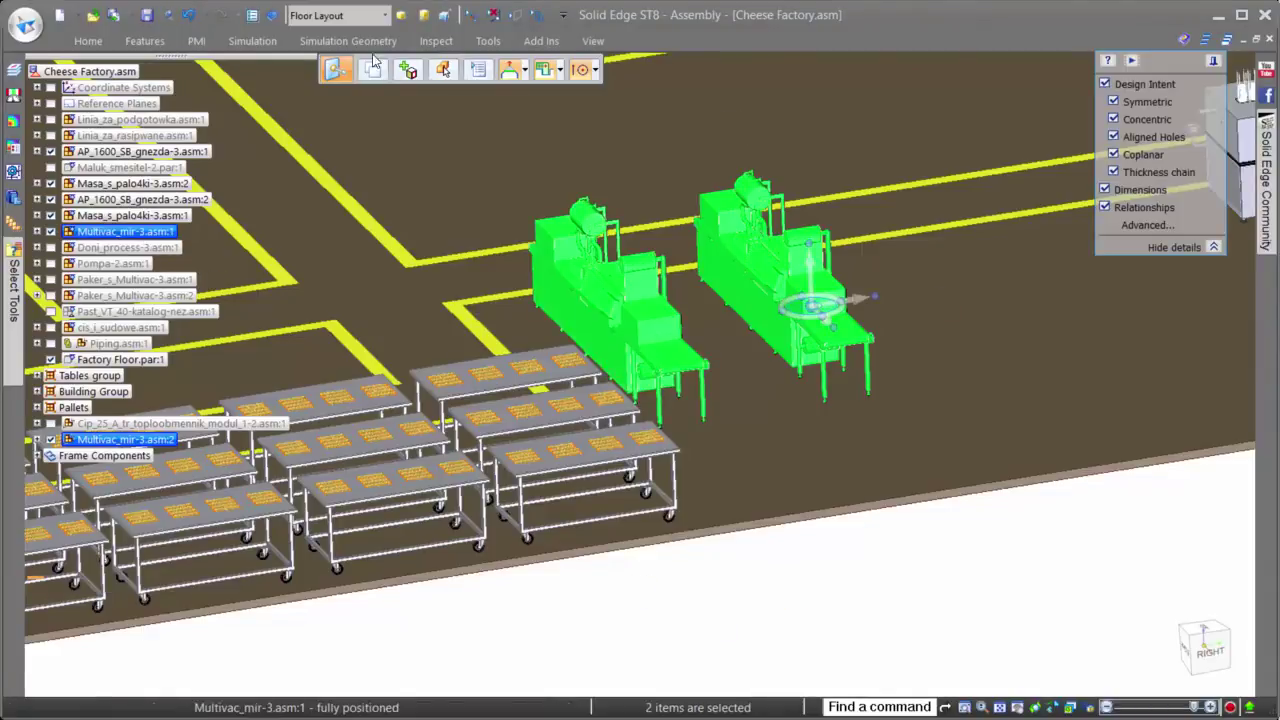
left_click(876, 318)
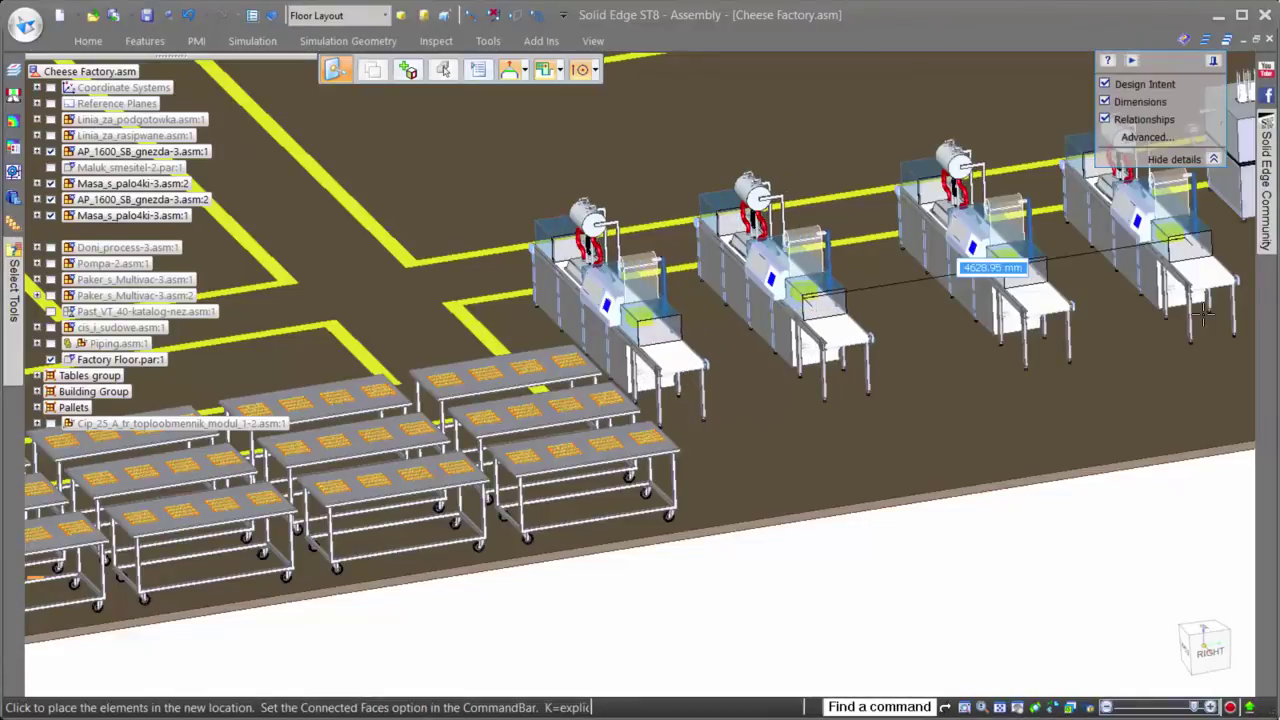
type("4000")
key("Return")
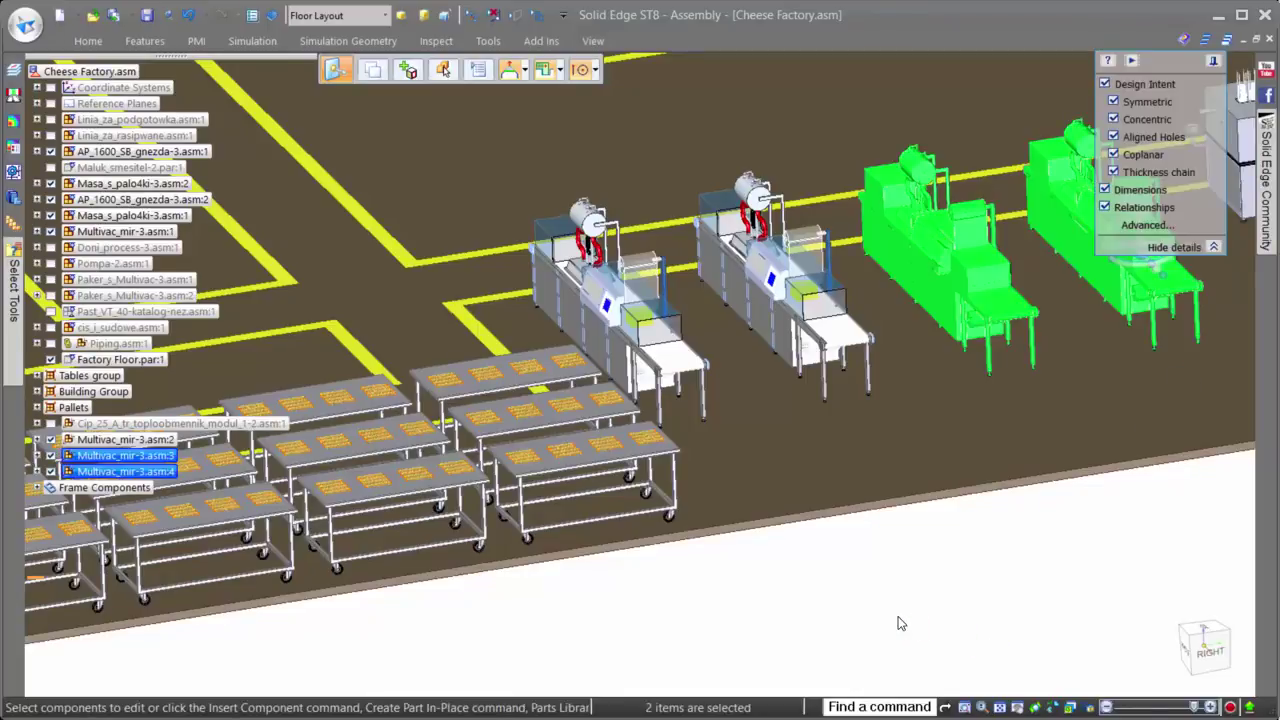
left_click(898, 623)
scroll(897, 624, "down", 3)
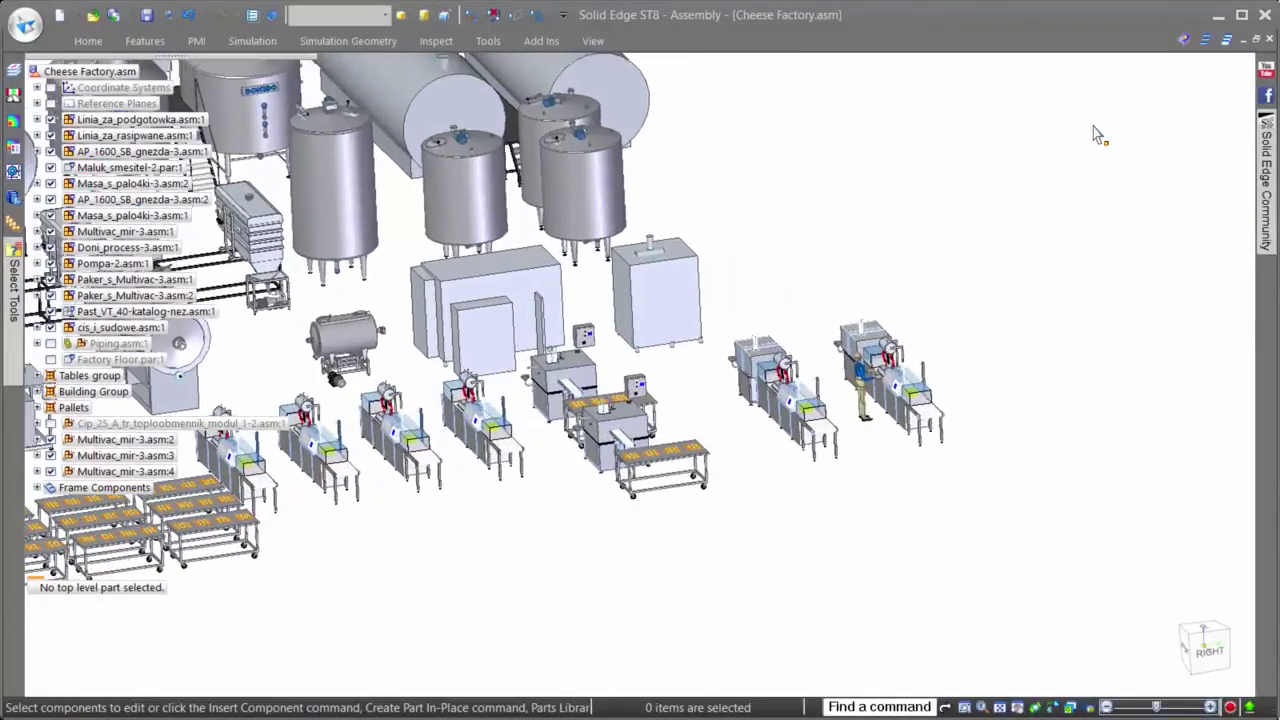
Step: Review the update and save status of the components in the Component Tracker and locate Vrata-3.par in the model
left_click(490, 43)
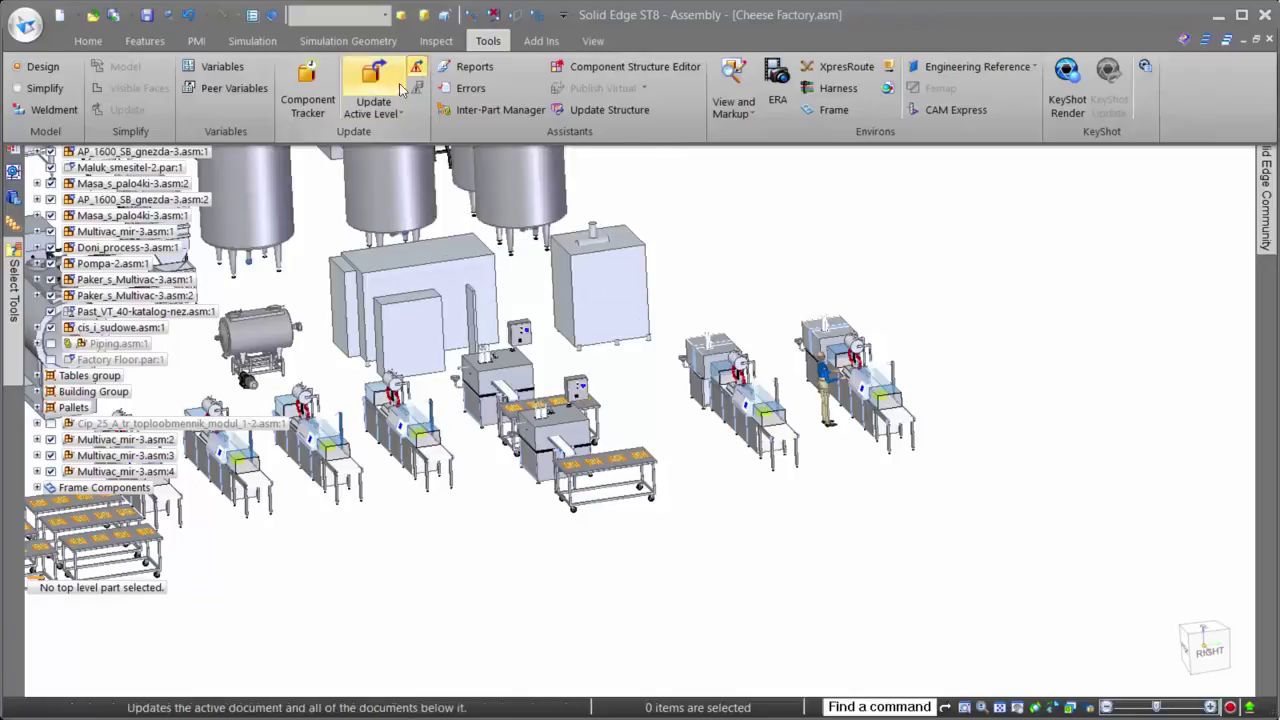
left_click(307, 98)
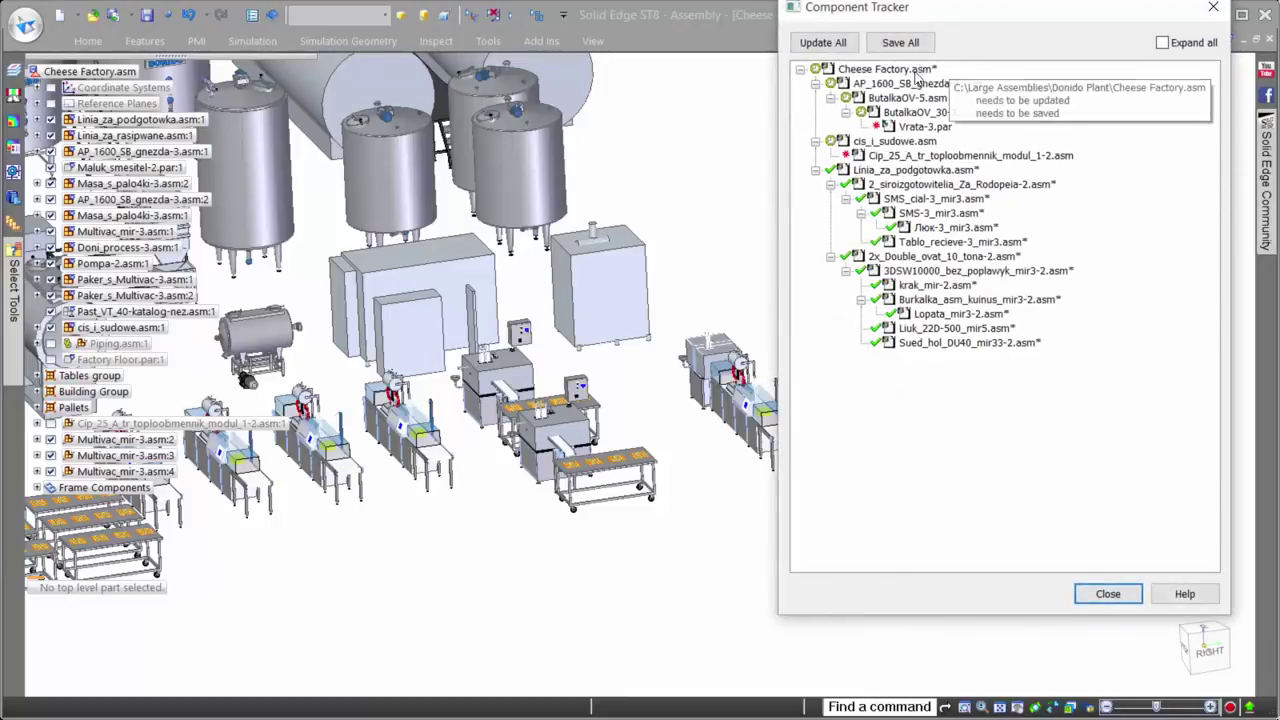
left_click(931, 128)
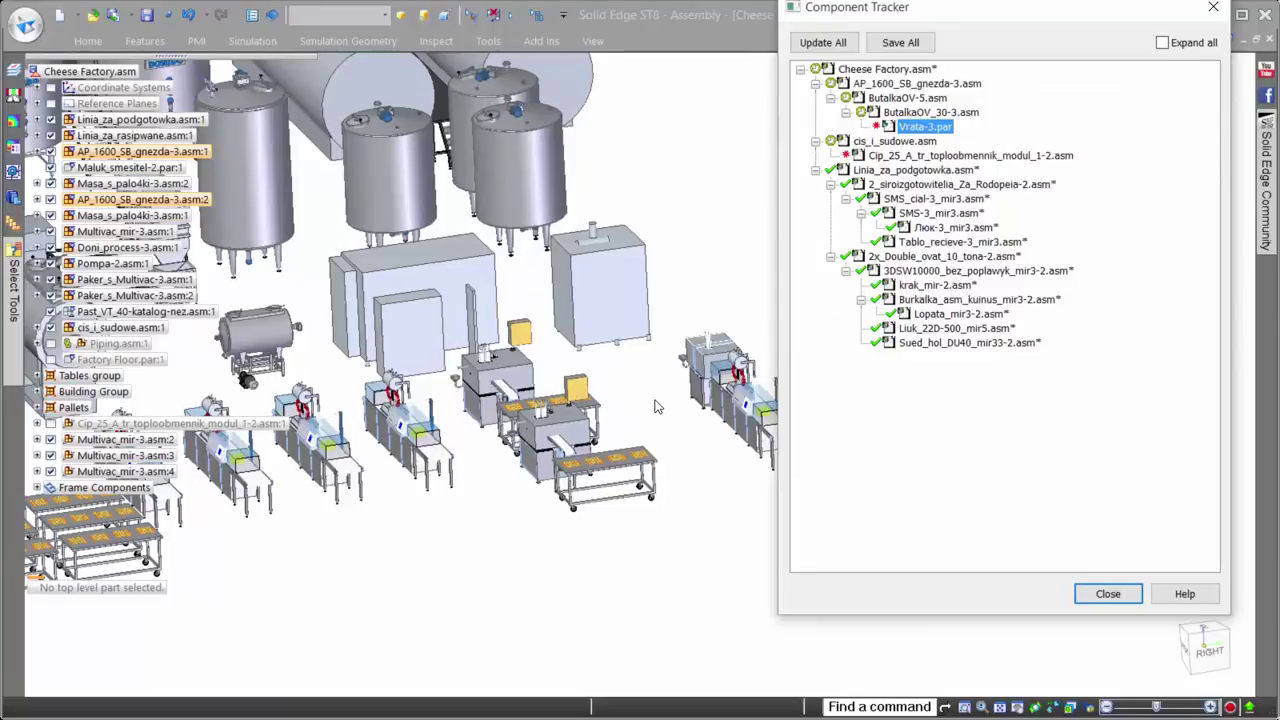
scroll(656, 406, "up", 5)
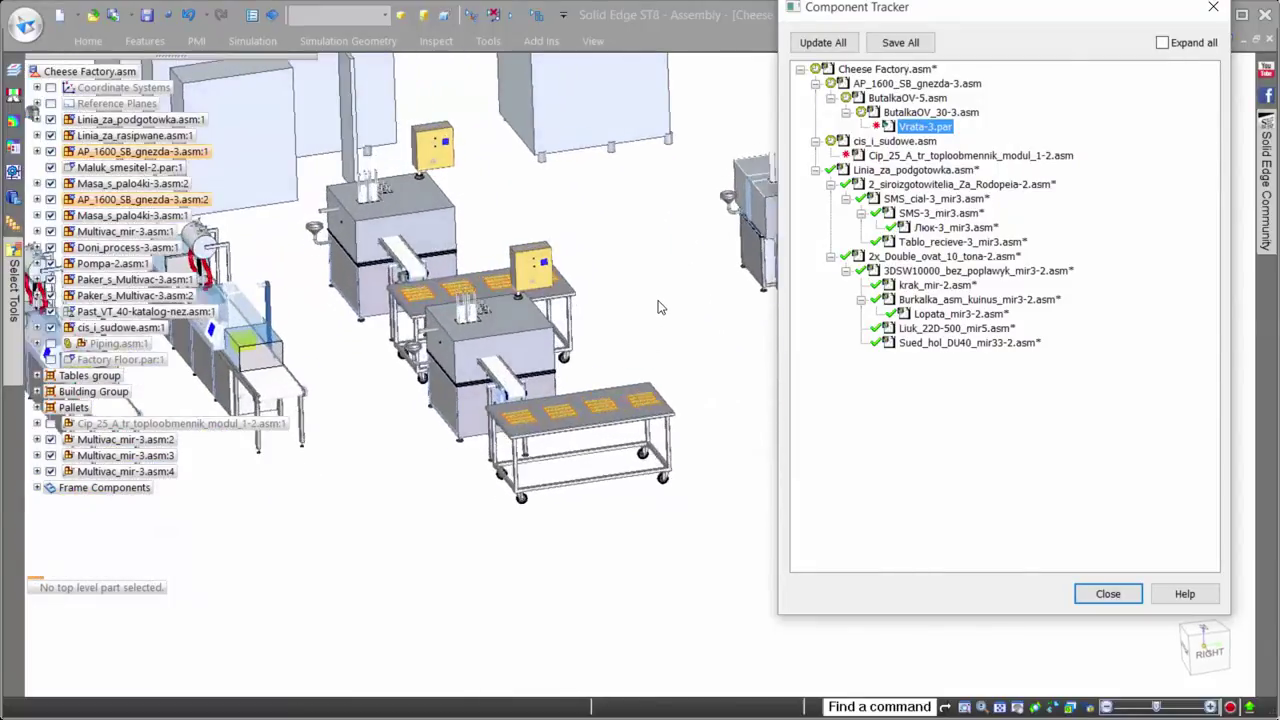
scroll(658, 307, "up", 5)
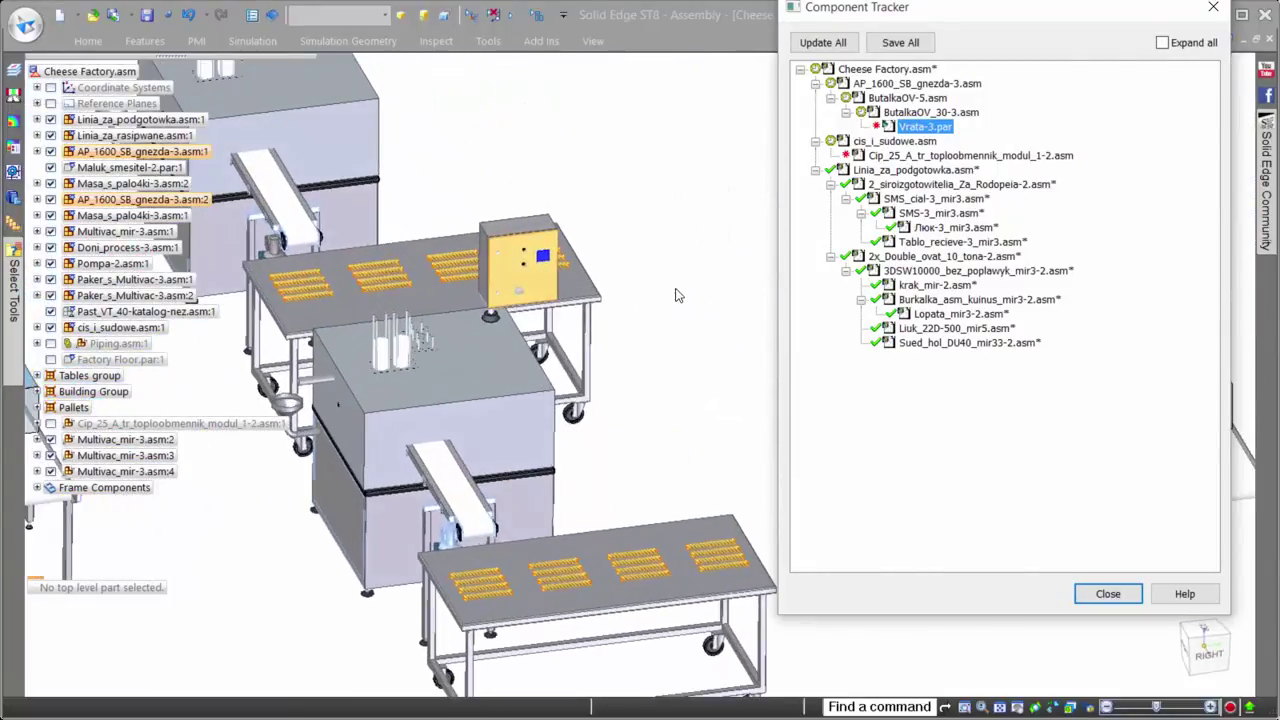
scroll(675, 295, "up", 5)
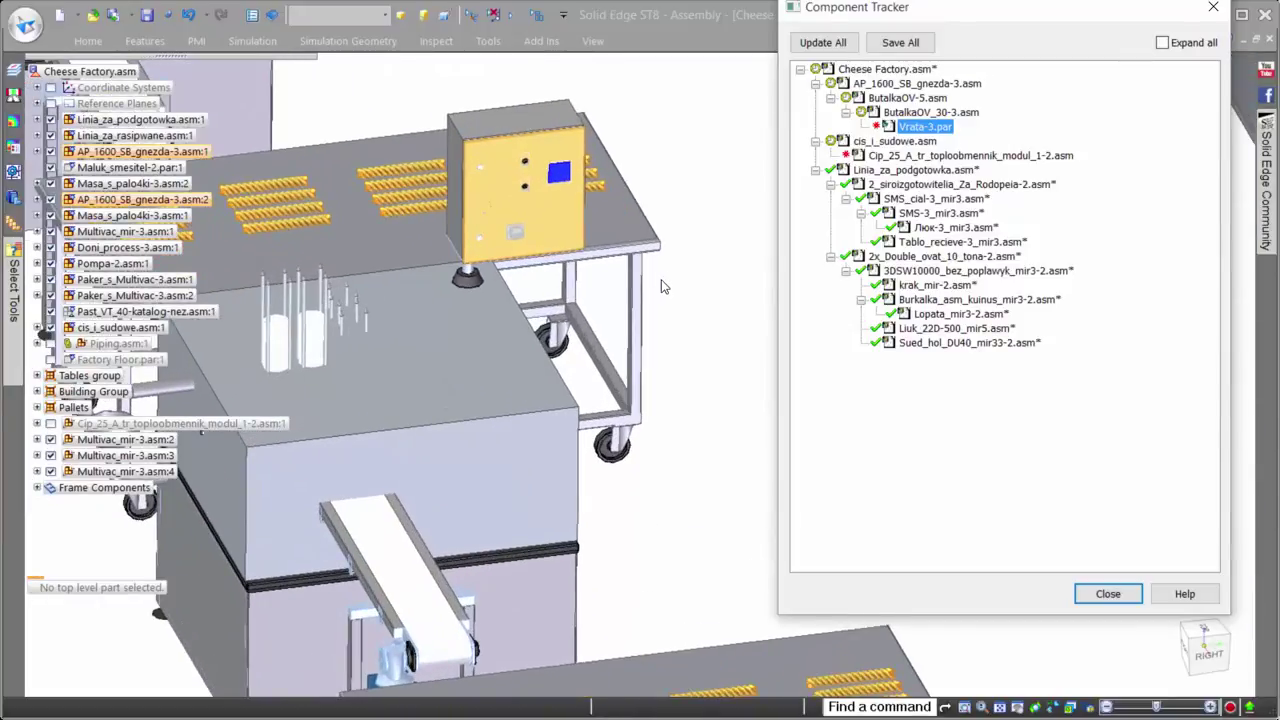
scroll(689, 256, "up", 5)
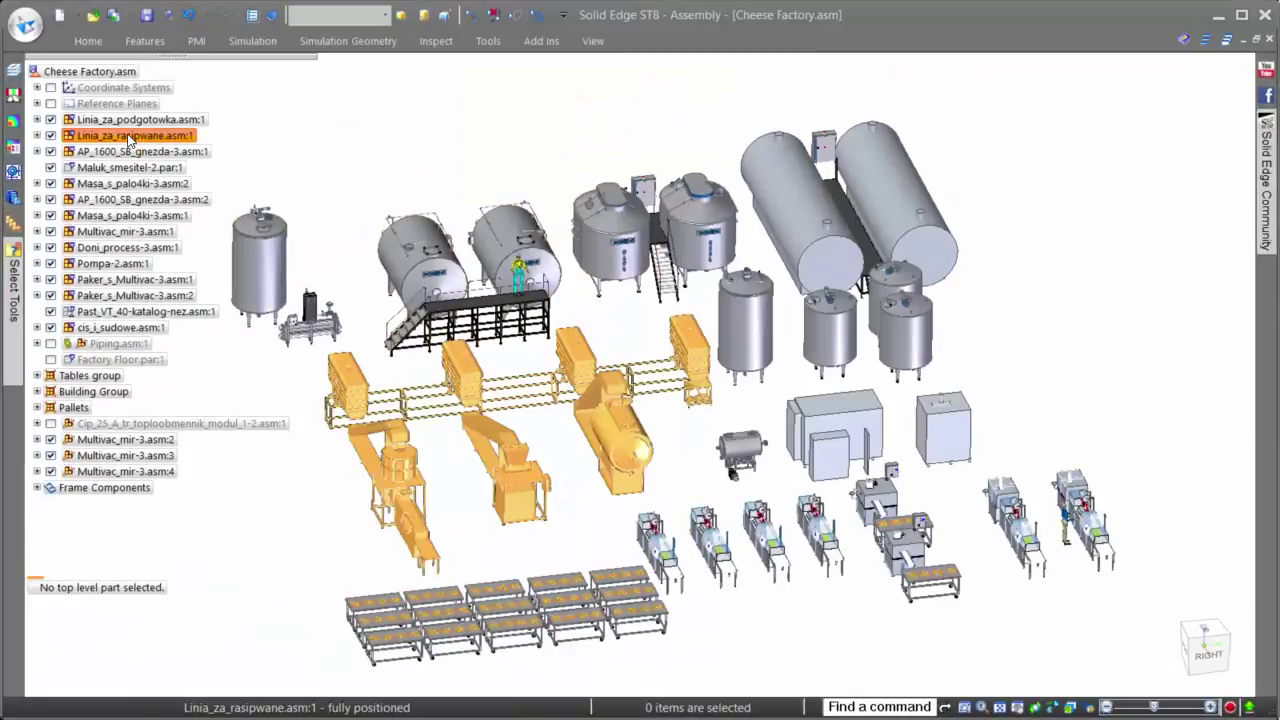
Step: Create a drawing of Linia_za_rasipwane.asm and place its top view on the sheet at 1:50 scale
right_click(128, 137)
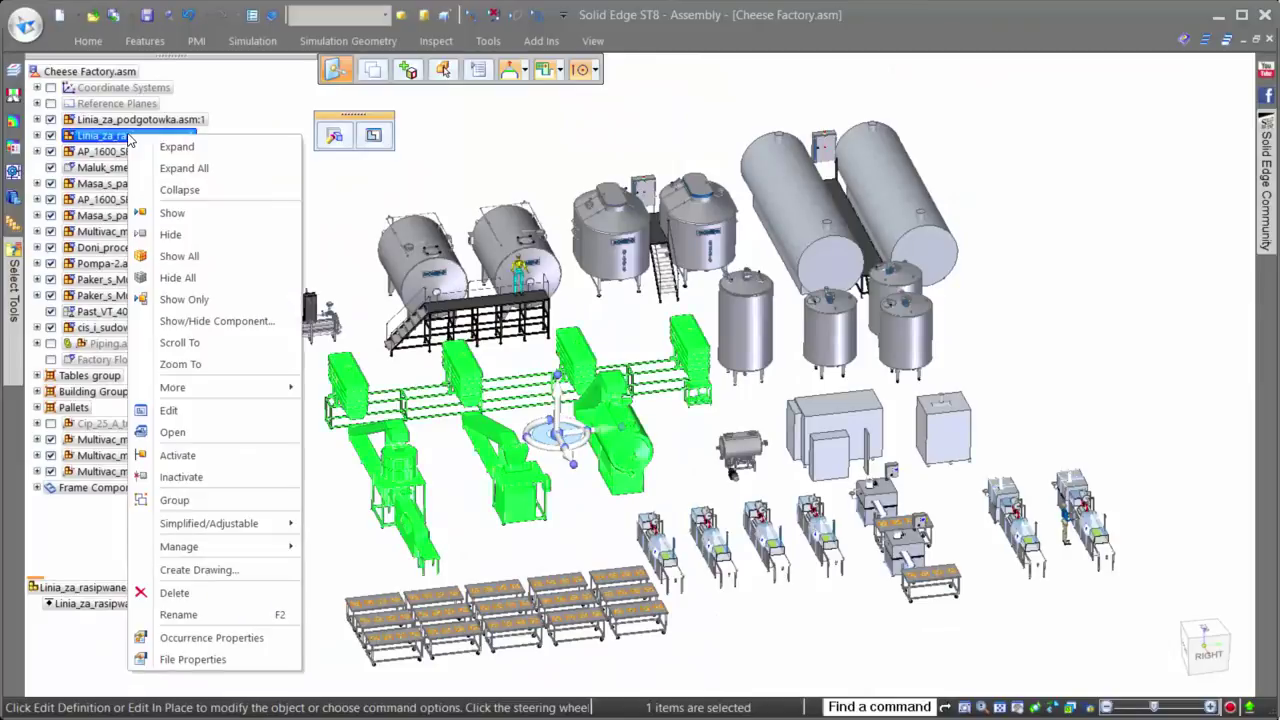
left_click(196, 572)
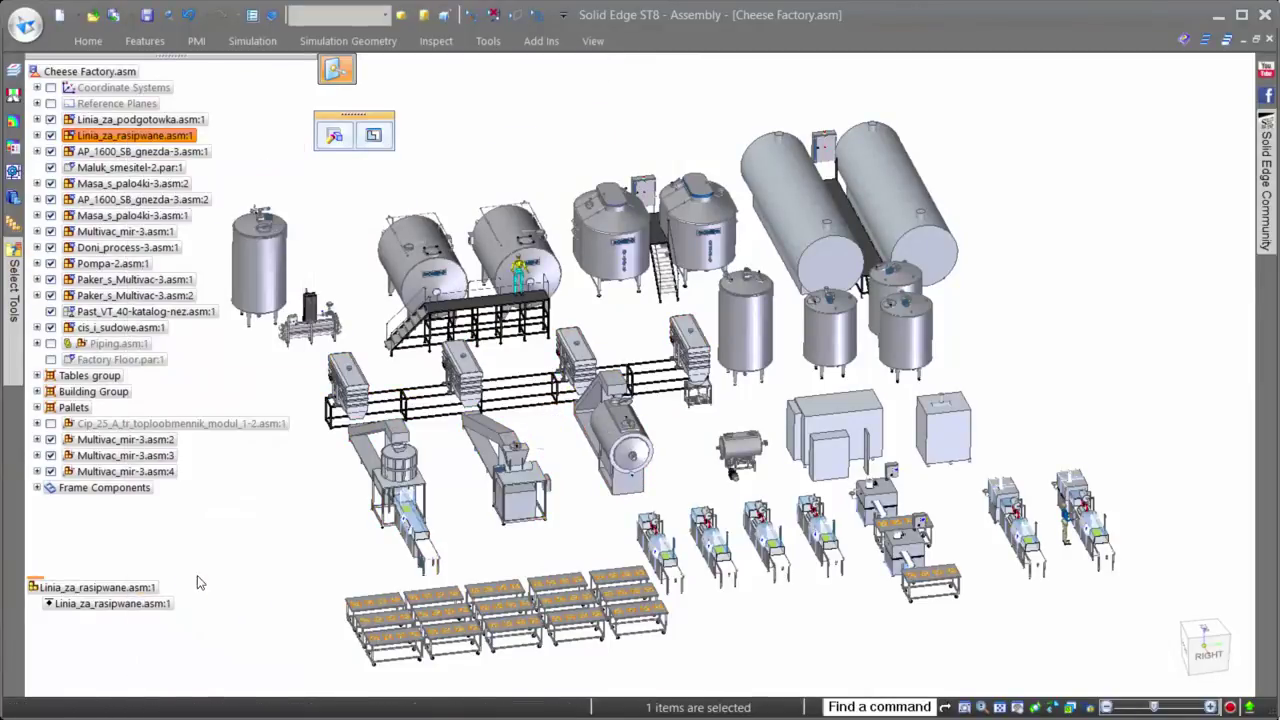
left_click(625, 405)
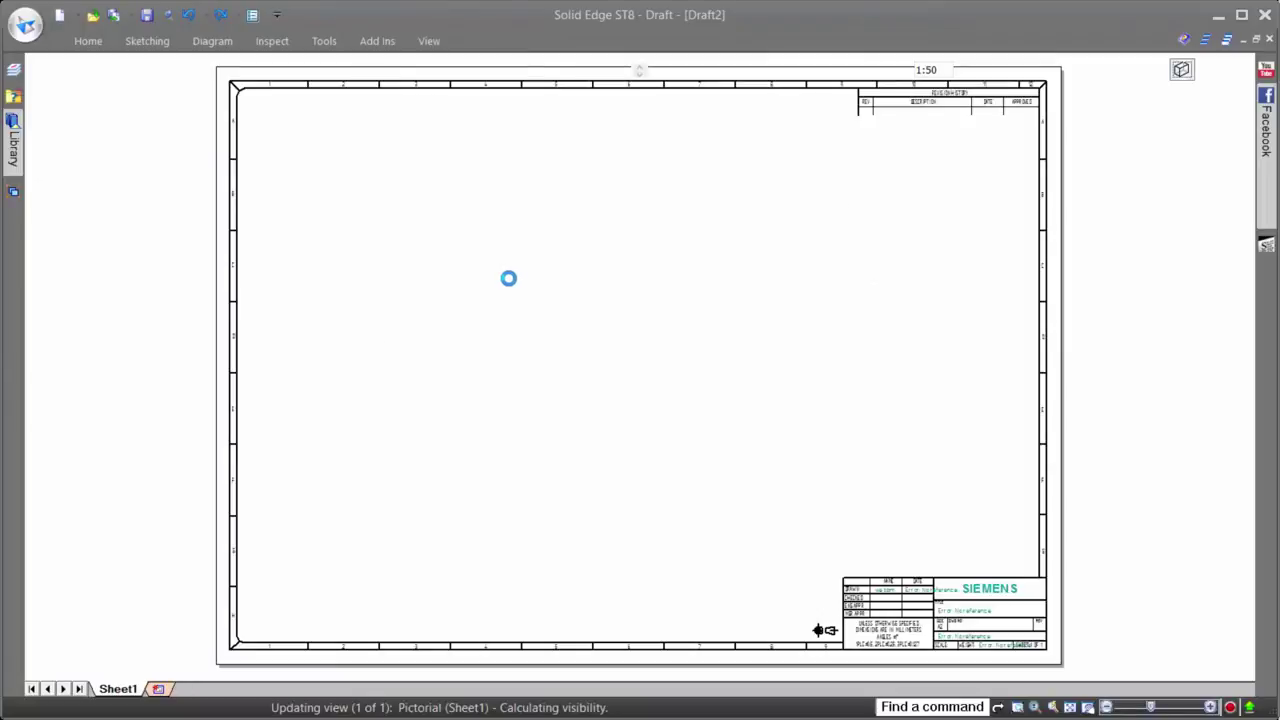
left_click(807, 71)
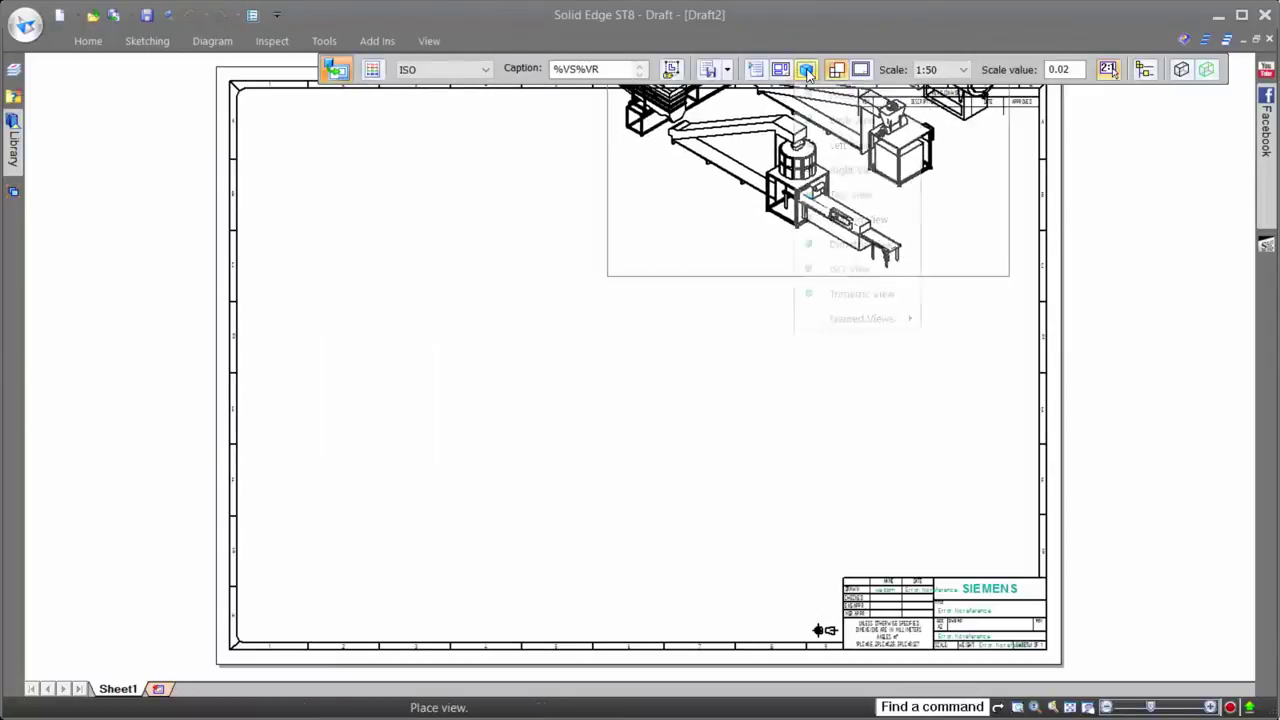
left_click(830, 195)
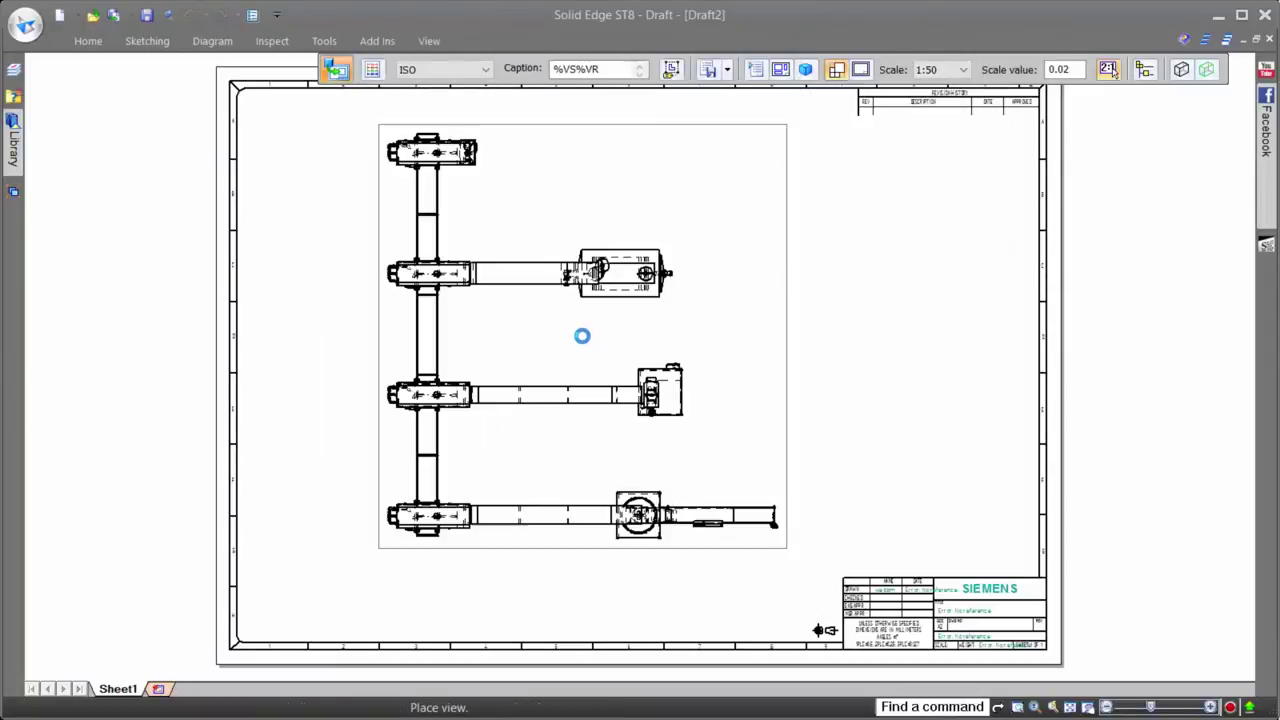
left_click(531, 371)
key("Escape")
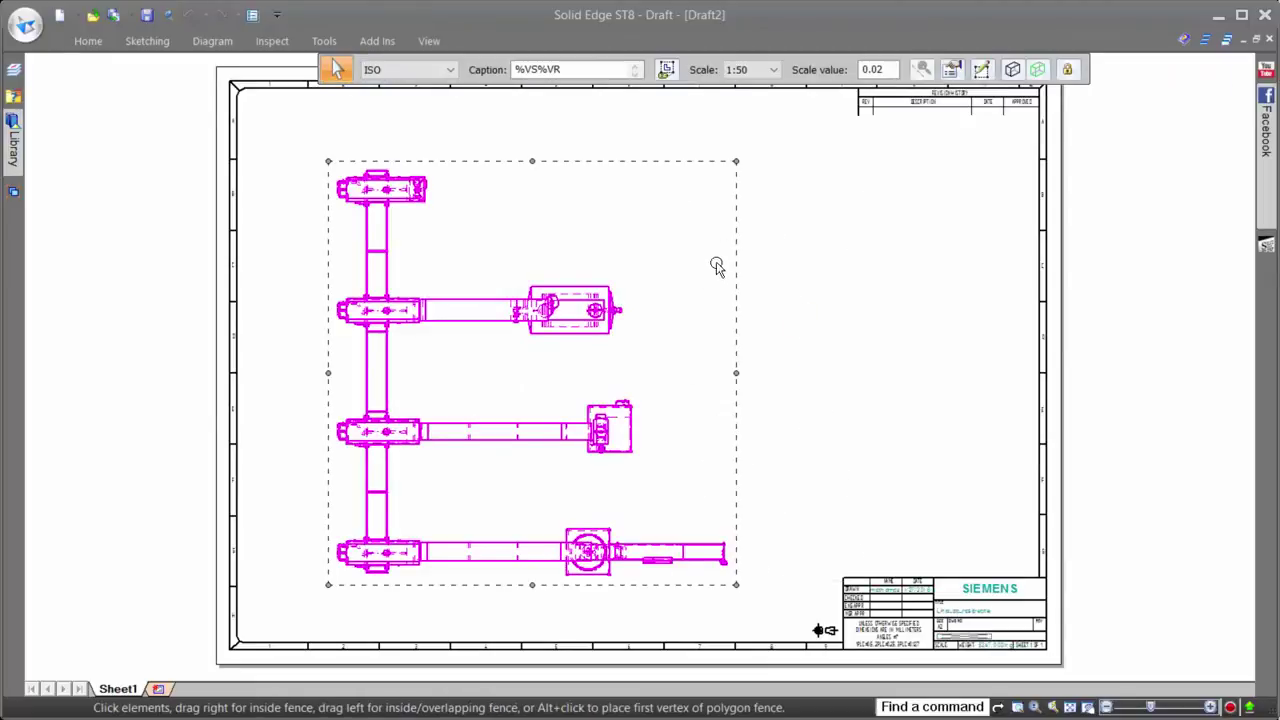
Step: Generate an MM STD parts list with balloons from the top view and place it in the empty area beside the view
left_click(857, 291)
right_click_drag(826, 291, 826, 222)
left_click(826, 225)
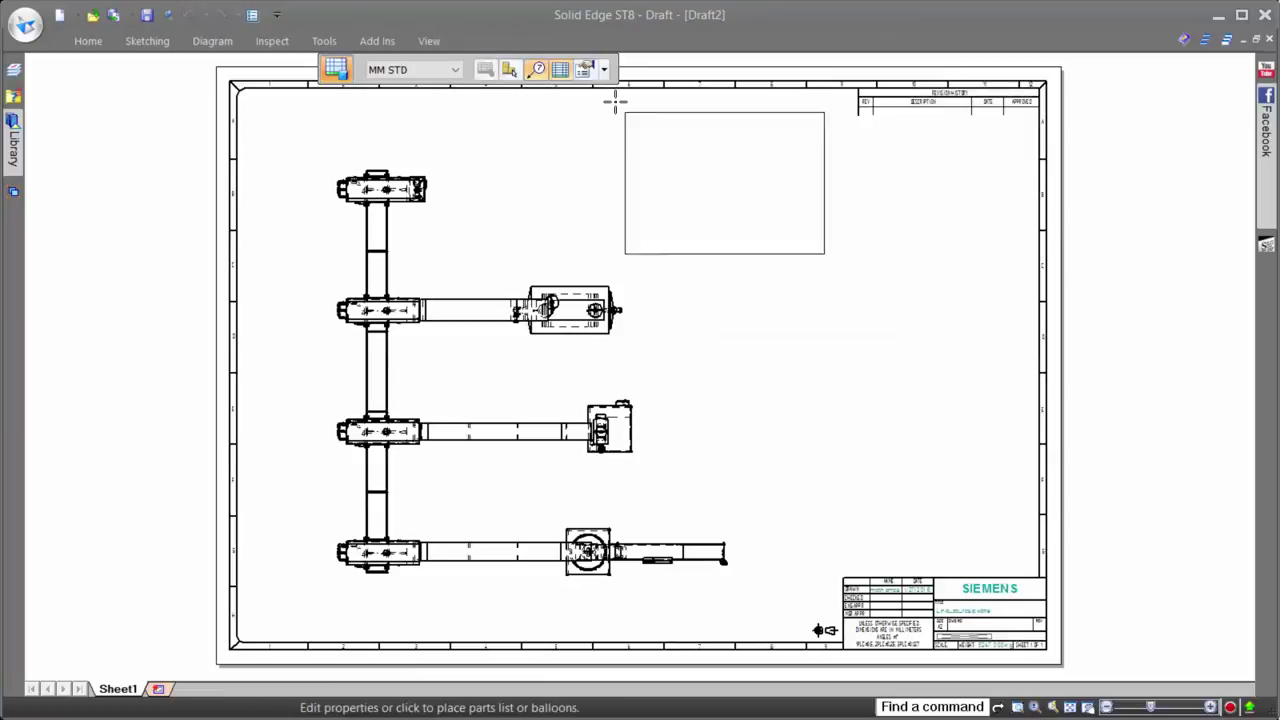
left_click(703, 200)
scroll(700, 210, "up", 2)
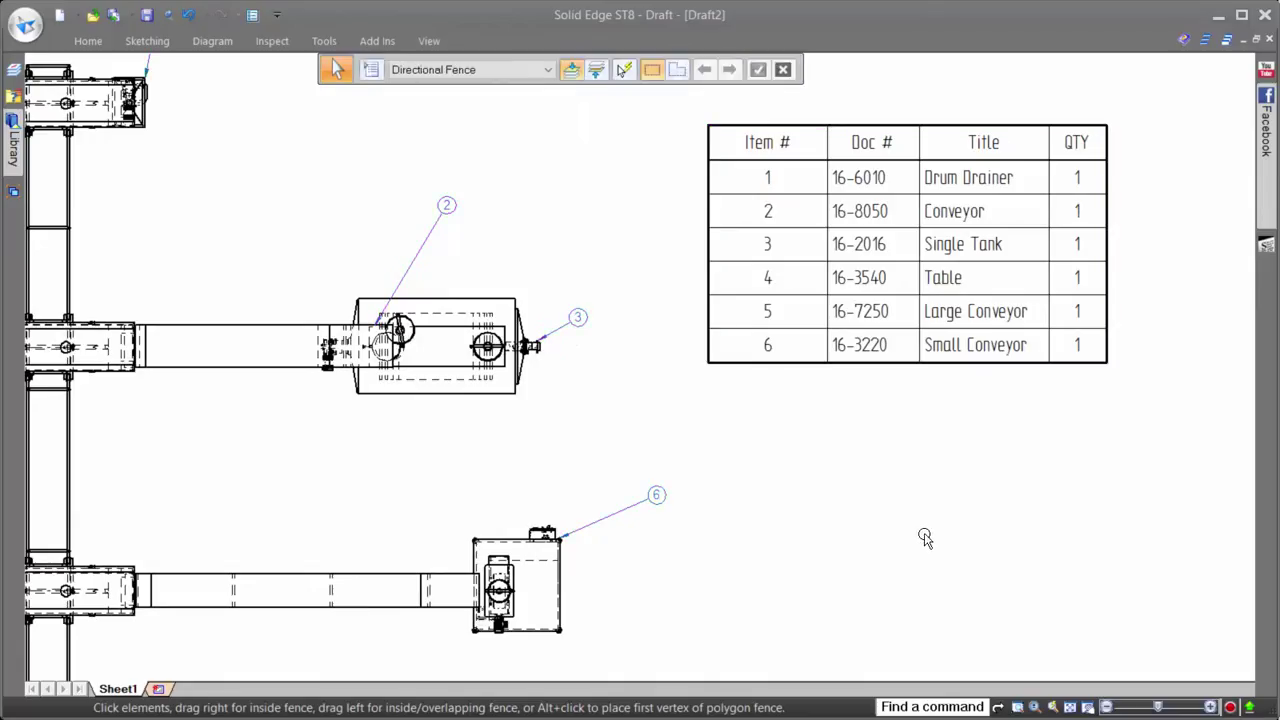
Step: Add vertical dimensions for the spacing between successive conveyor branches in the top view
right_click(885, 495)
right_click_drag(884, 492, 816, 491)
left_click(352, 320)
left_click(243, 529)
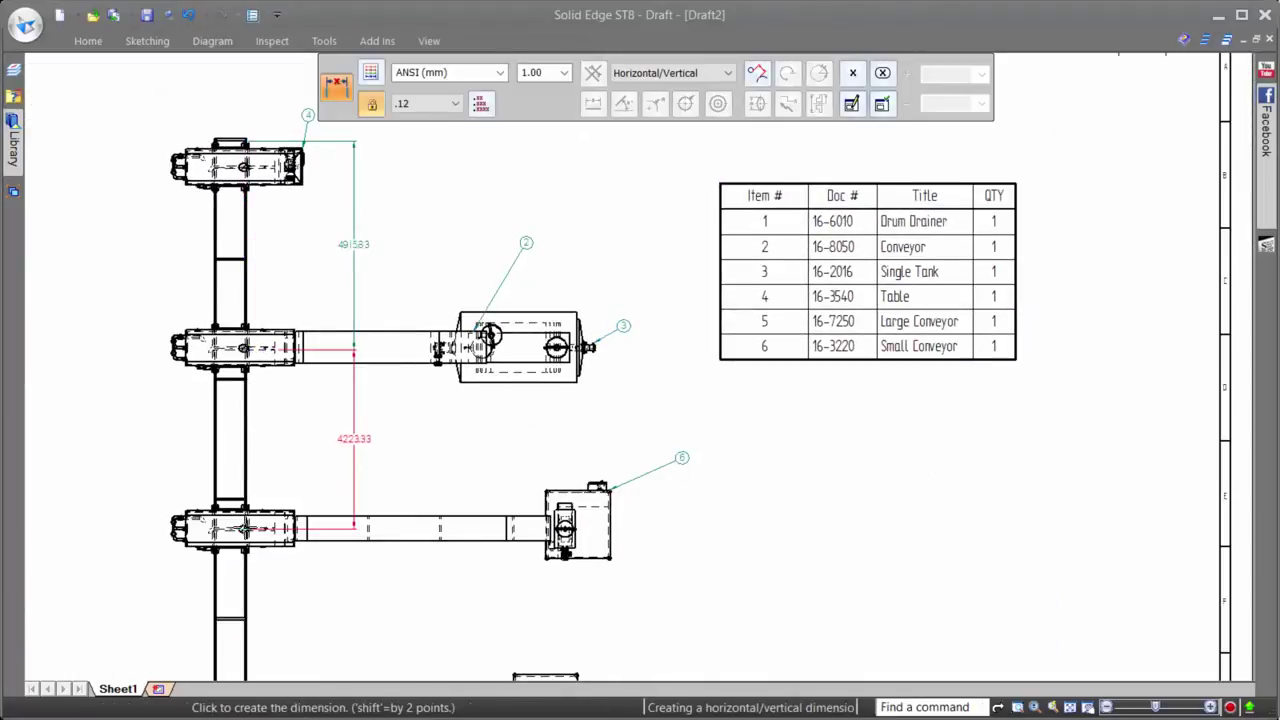
left_click(388, 490)
scroll(336, 560, "down", 2)
scroll(326, 614, "up", 2)
left_click(256, 613)
left_click(423, 528)
Step: Dimension the drum circle's diameter, the outer rim arc's radius and the height of the surrounding square frame on the lowest branch
scroll(660, 610, "up", 3)
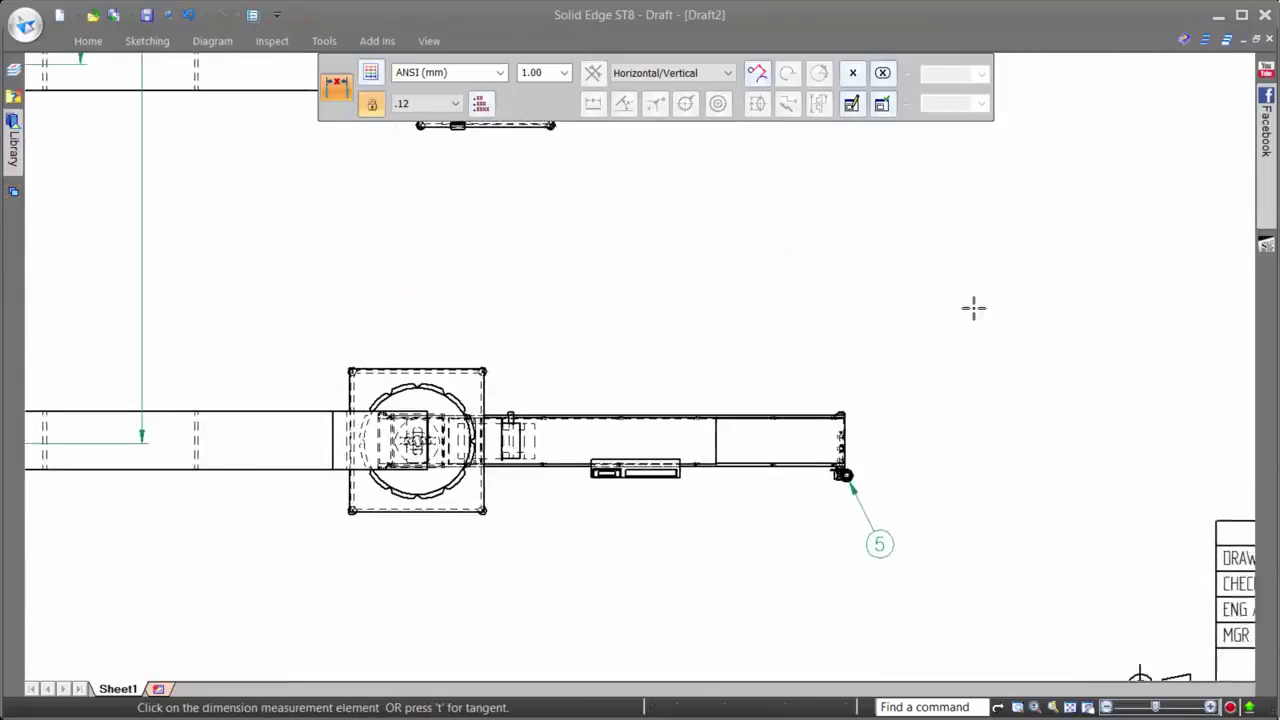
right_click_drag(975, 380, 928, 383)
left_click(428, 371)
left_click(514, 265)
left_click(358, 357)
left_click(340, 270)
left_click(308, 420)
left_click(229, 420)
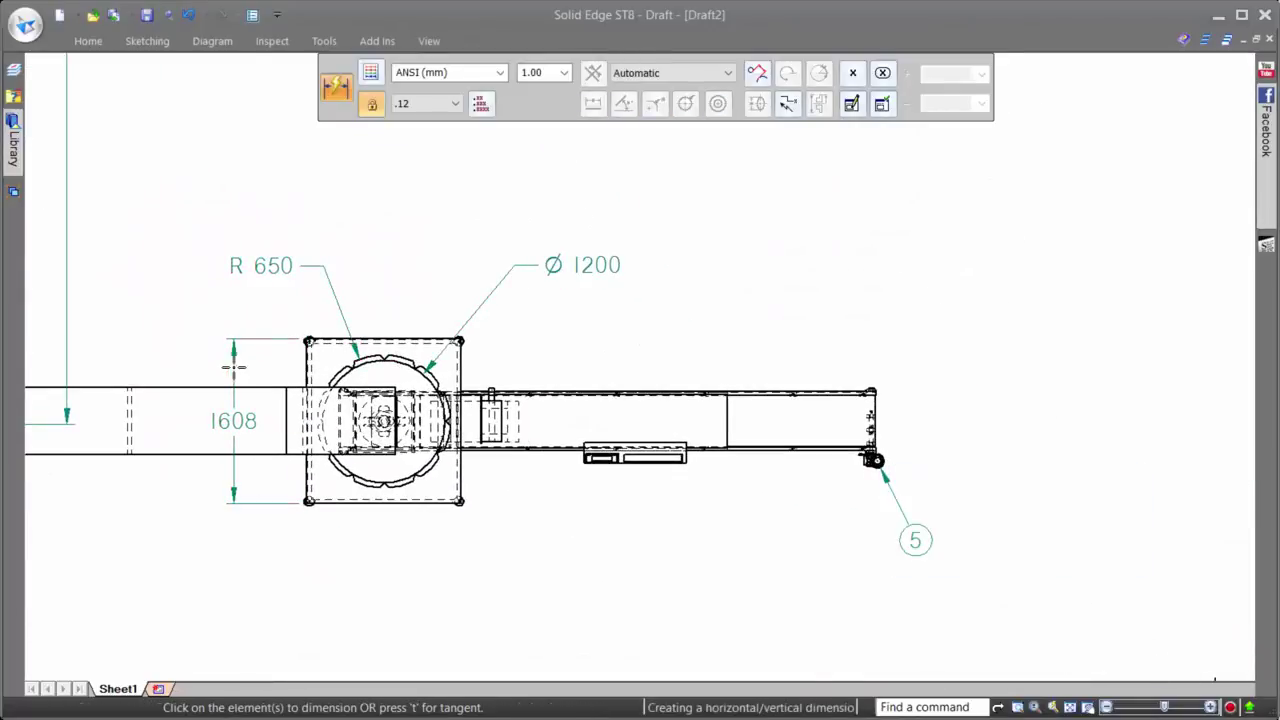